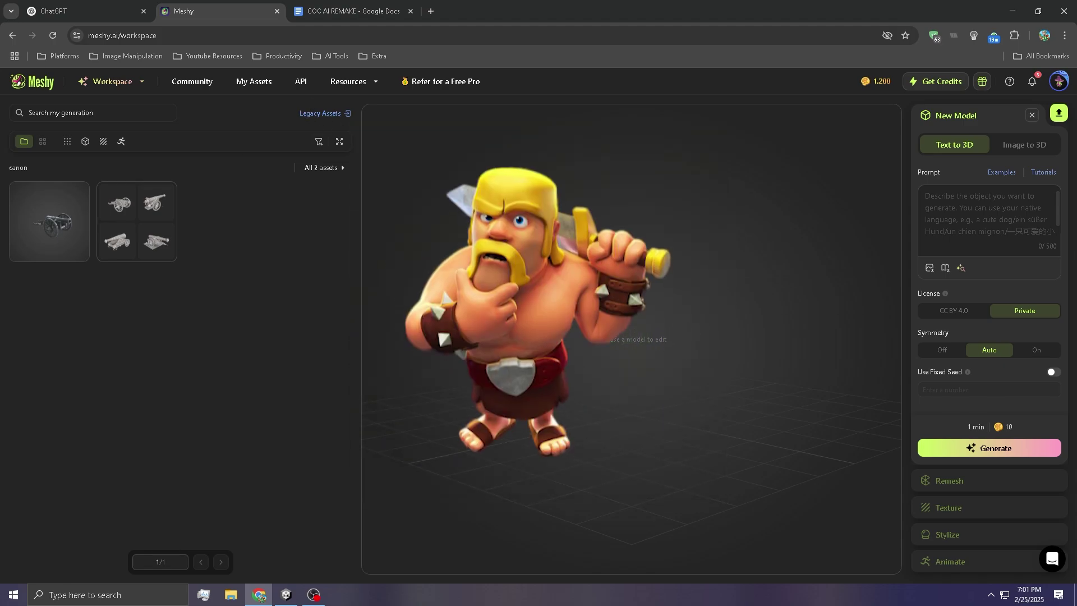
# Step: Copy ChatGPT's Clash of Clans barbarian prompt into Meshy's Text to 3D prompt box
pyautogui.hotkey('ctrl', 'shift', 'Tab')
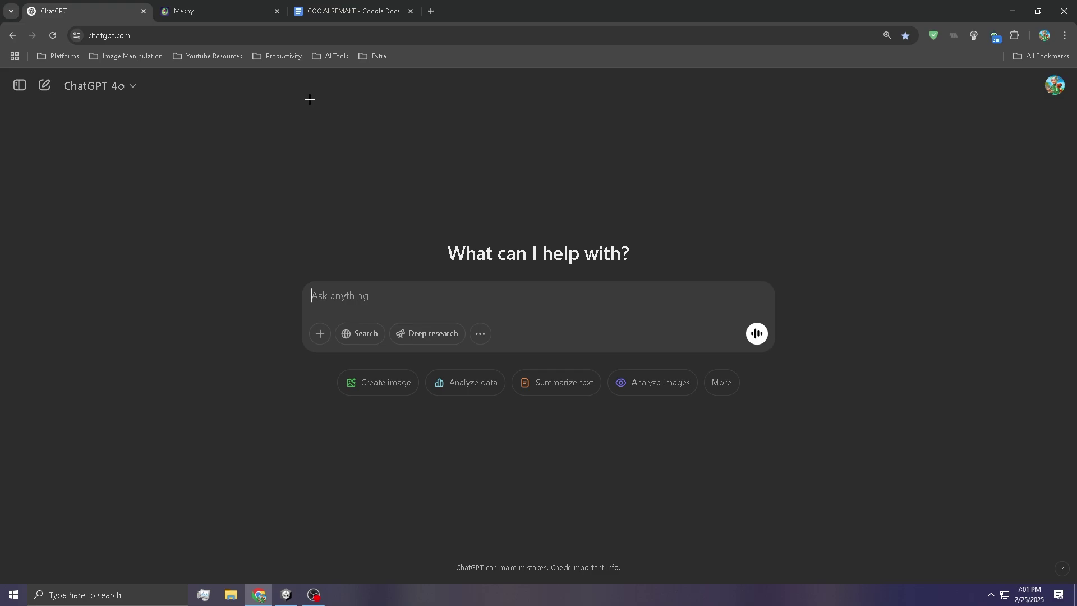
pyautogui.click(213, 23)
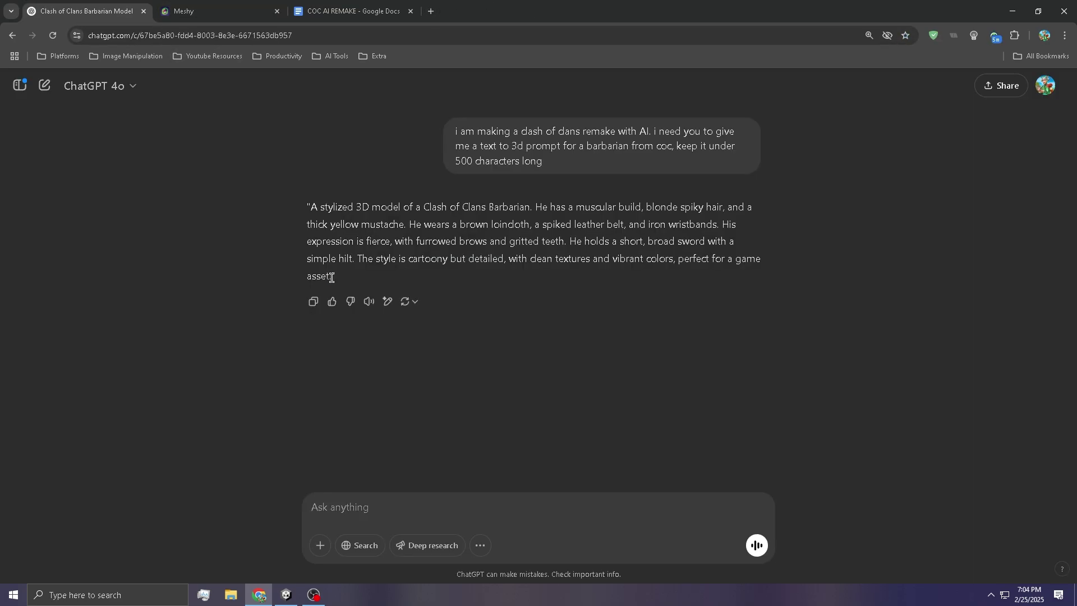
pyautogui.moveTo(331, 276); pyautogui.dragTo(313, 209)
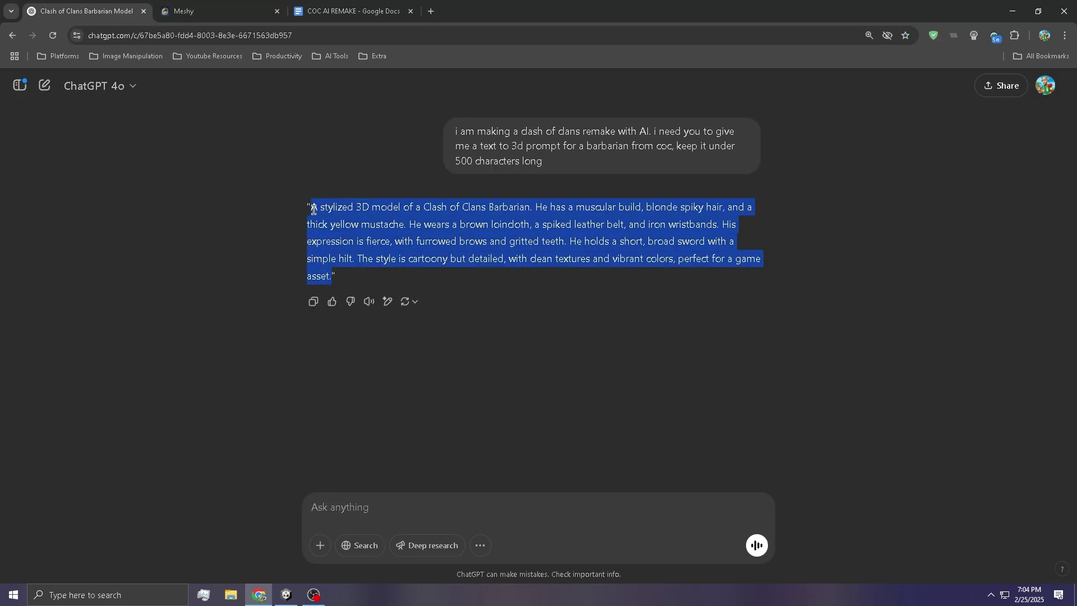
pyautogui.hotkey('ctrl', 'c')
pyautogui.hotkey('ctrl', 'Tab')
pyautogui.hotkey('ctrl', 'v')
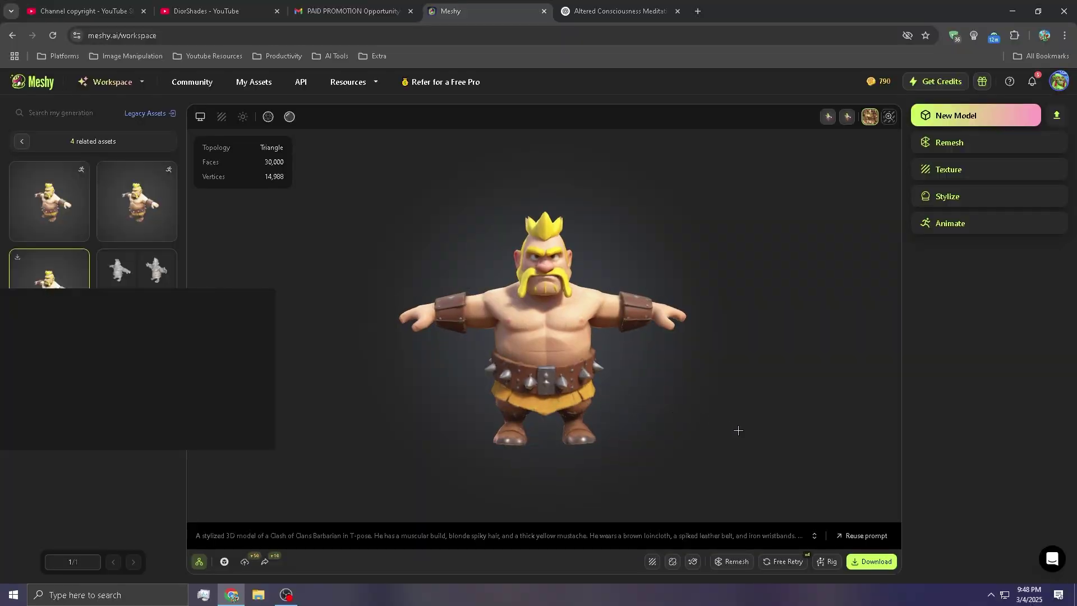
# Step: Rig the barbarian at 2.07 m height, placing groin, wrist, elbow, shoulder and chin markers
pyautogui.click(829, 562)
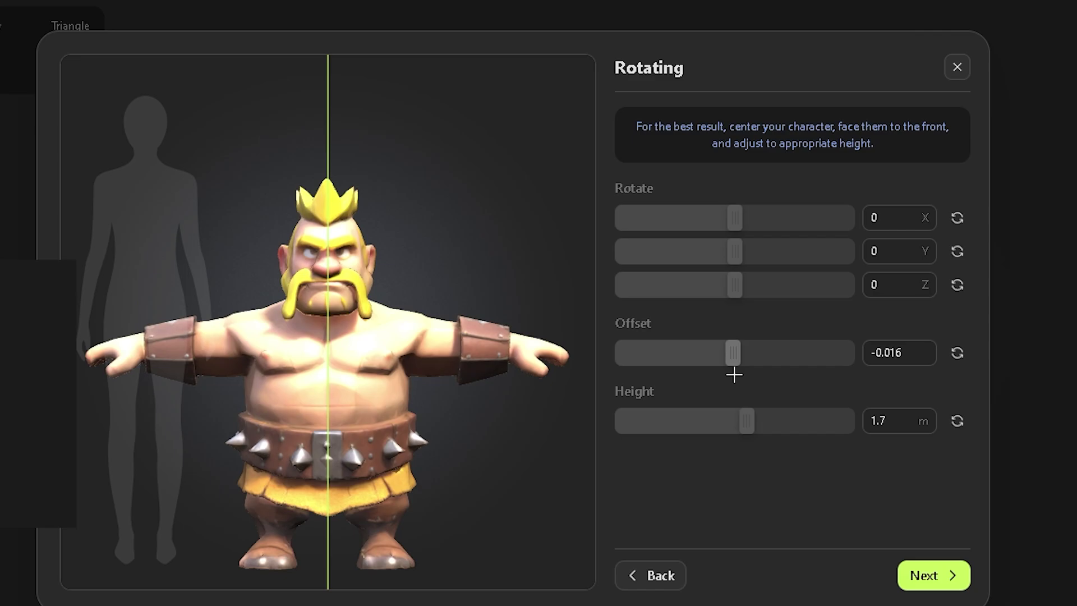
pyautogui.moveTo(742, 426); pyautogui.dragTo(777, 411)
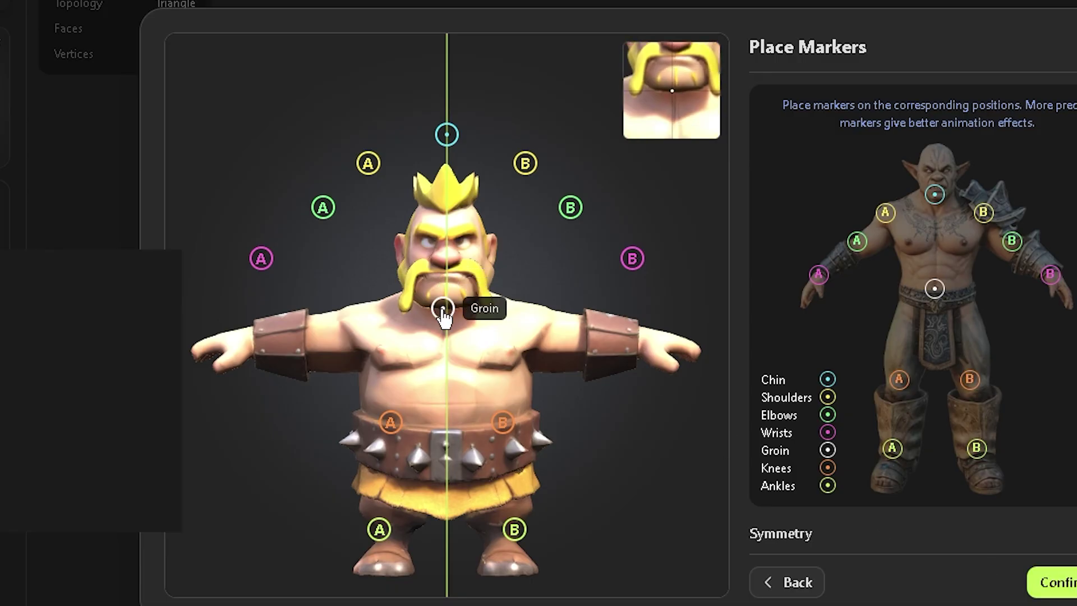
pyautogui.moveTo(442, 305); pyautogui.dragTo(446, 440)
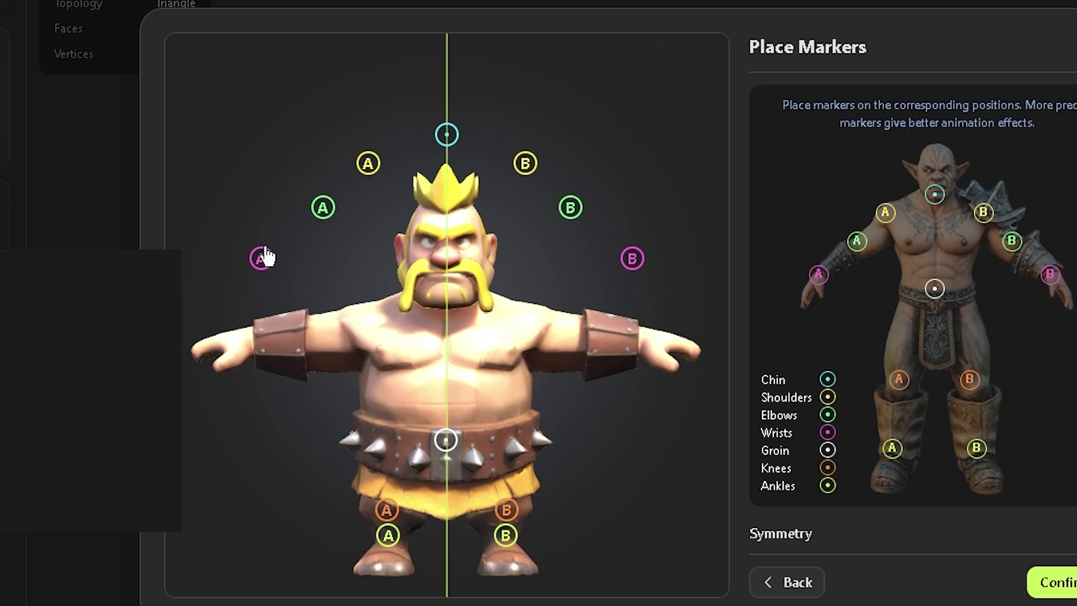
pyautogui.moveTo(261, 258); pyautogui.dragTo(256, 338)
pyautogui.moveTo(322, 208); pyautogui.dragTo(312, 335)
pyautogui.moveTo(368, 169); pyautogui.dragTo(308, 328)
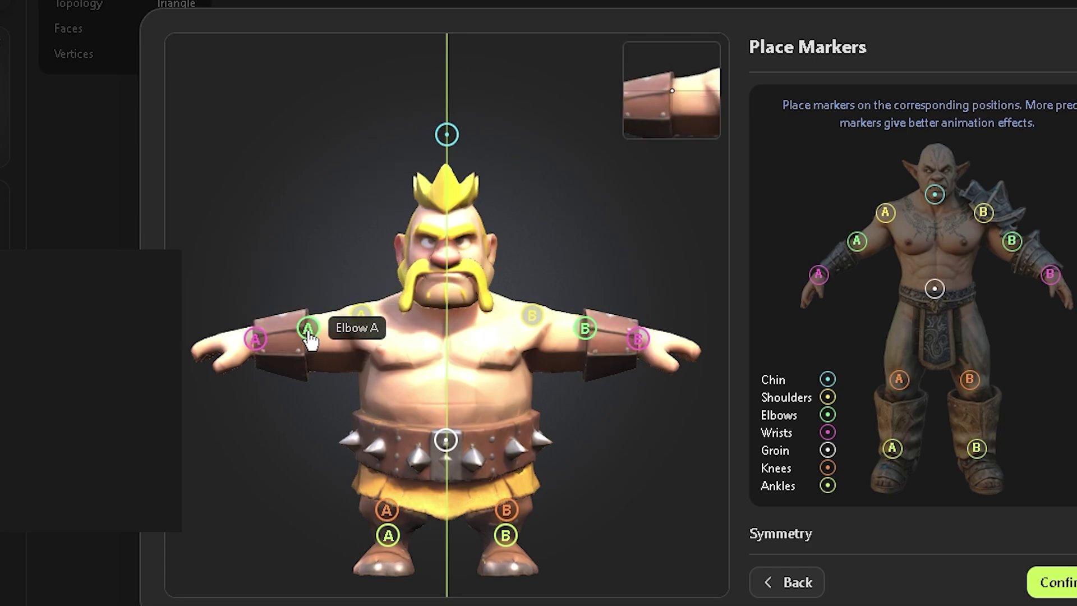
pyautogui.moveTo(446, 136); pyautogui.dragTo(447, 303)
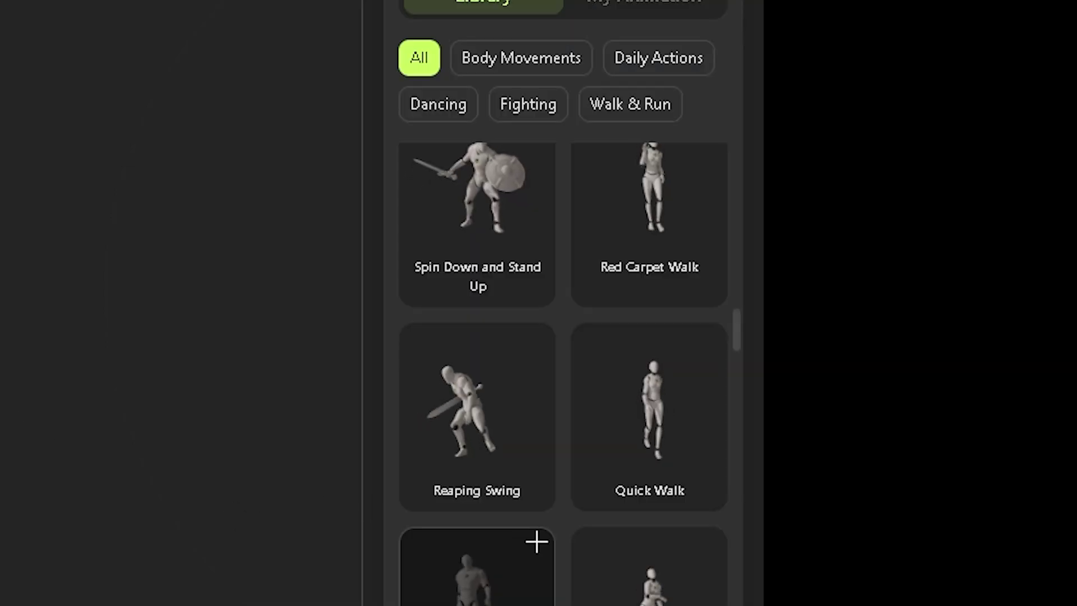
# Step: Inspect the elixir collector model from the side and download it from Meshy
pyautogui.scroll(-4, 536, 540)
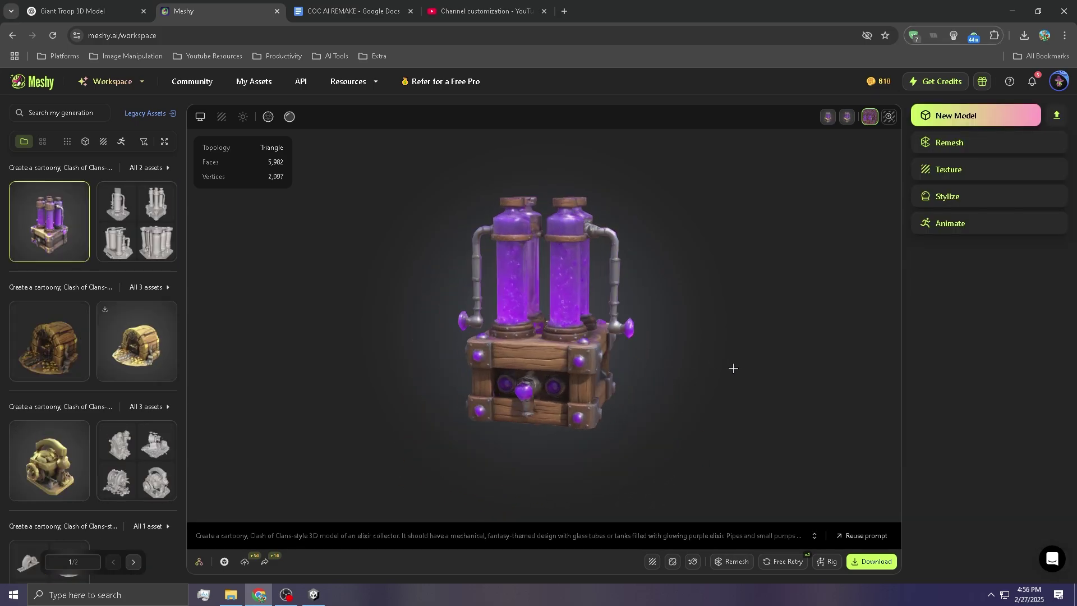
pyautogui.moveTo(480, 394); pyautogui.dragTo(540, 391)
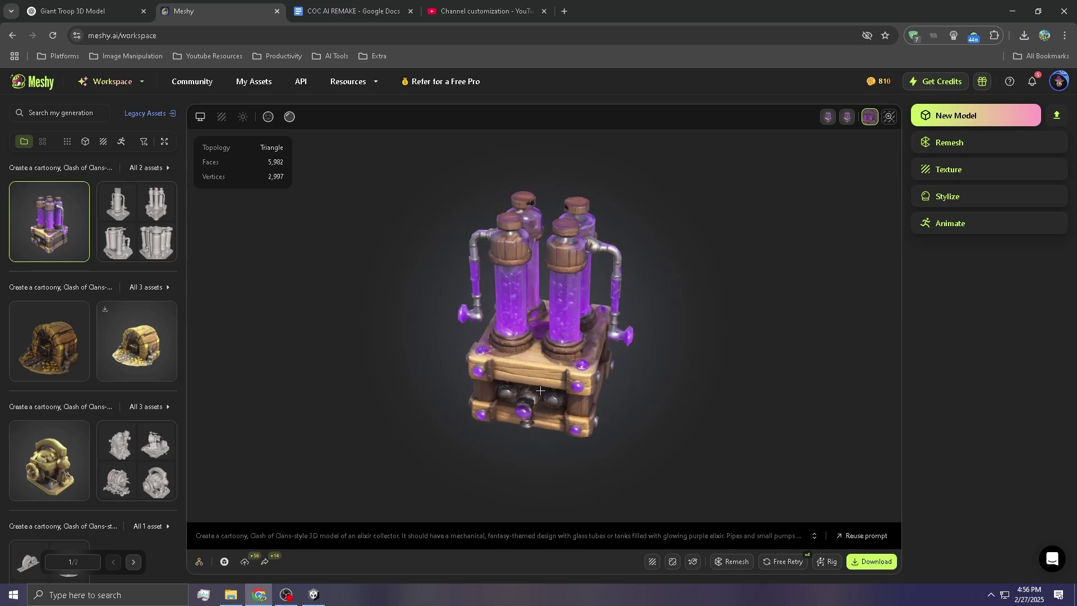
pyautogui.click(868, 561)
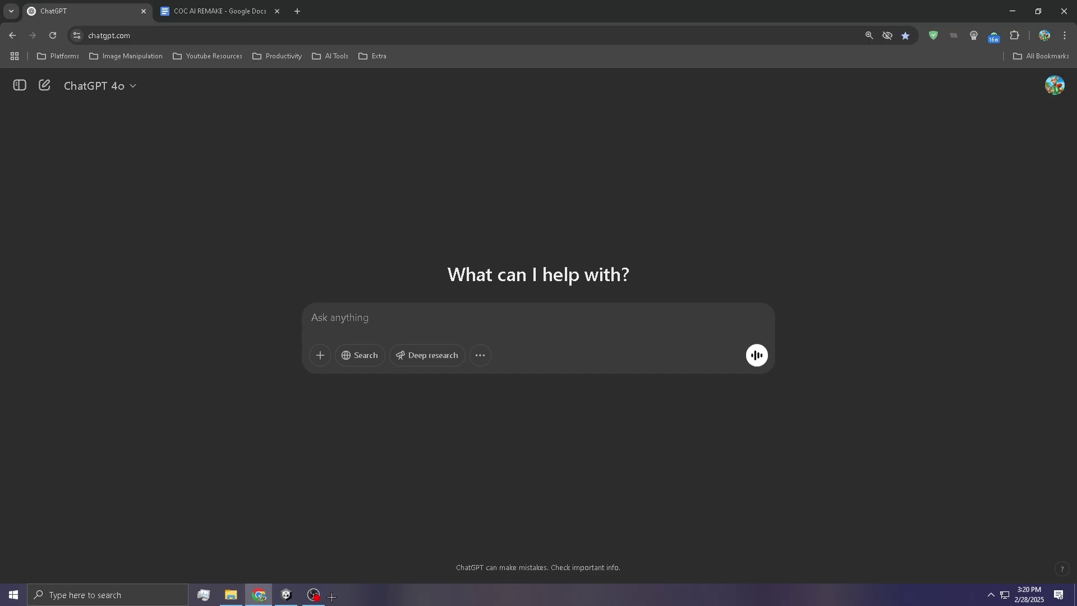
# Step: Bring up the Unity editor and rebalance the Scene and Game view widths
pyautogui.click(286, 594)
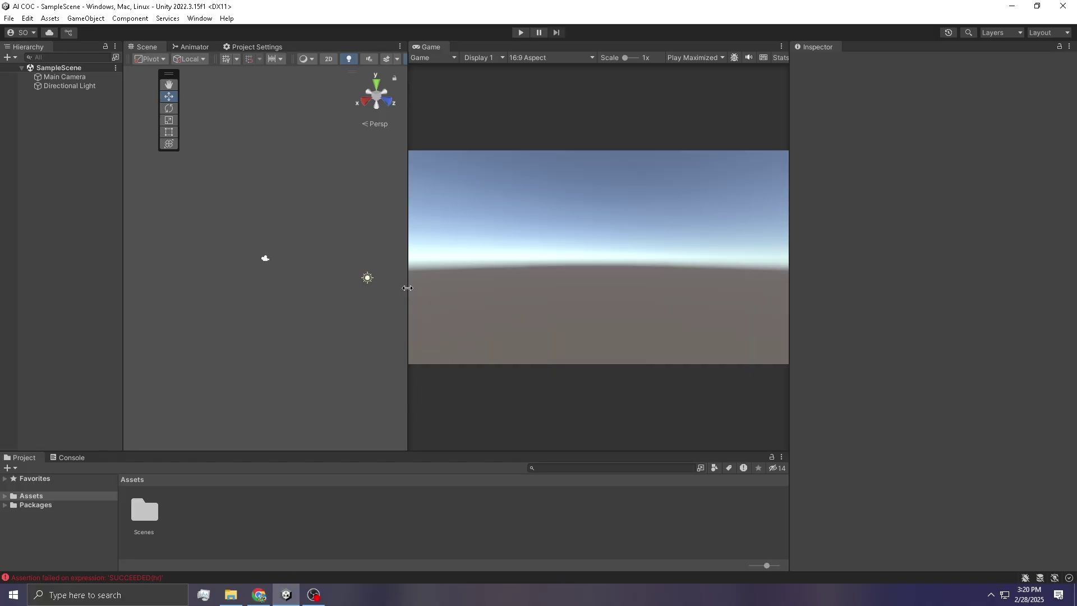
pyautogui.moveTo(407, 287); pyautogui.dragTo(495, 319)
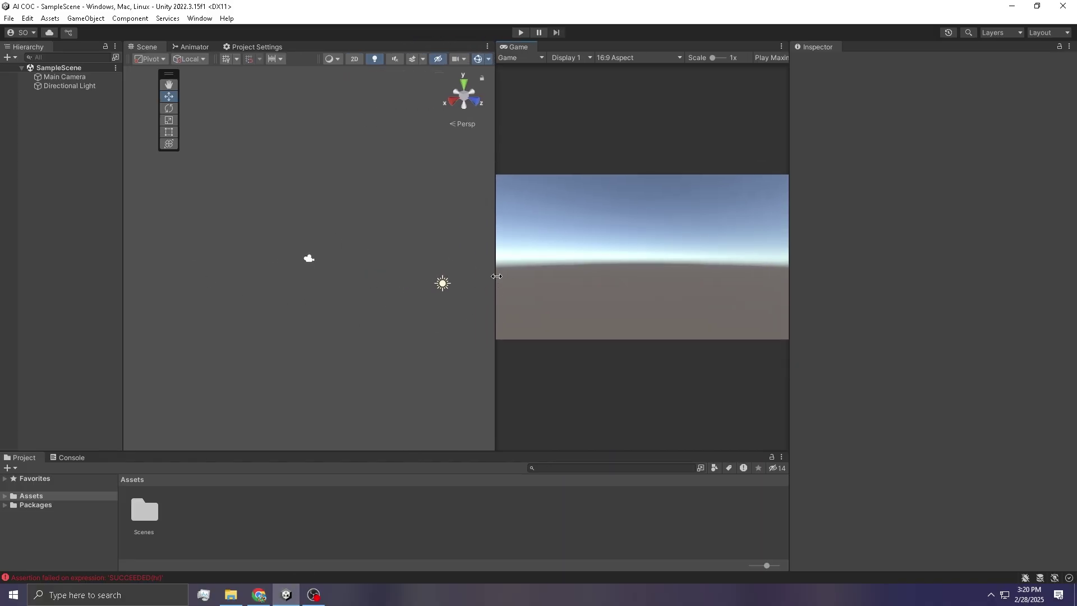
pyautogui.moveTo(494, 271); pyautogui.dragTo(352, 271)
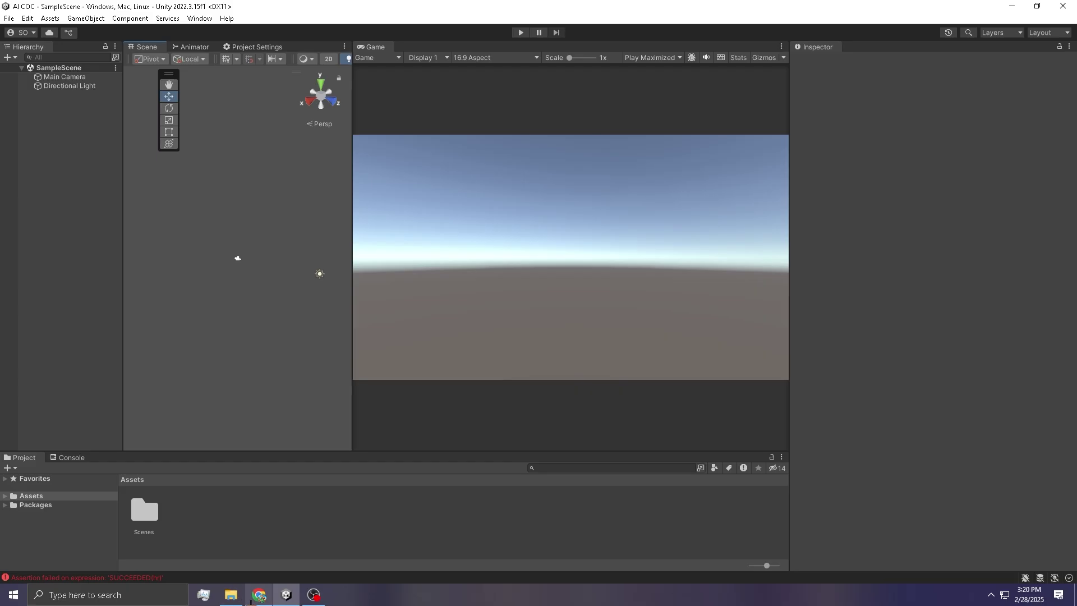
# Step: Ask ChatGPT for a DragDropUnit.cs drag-and-drop script and read through its reply
pyautogui.click(259, 595)
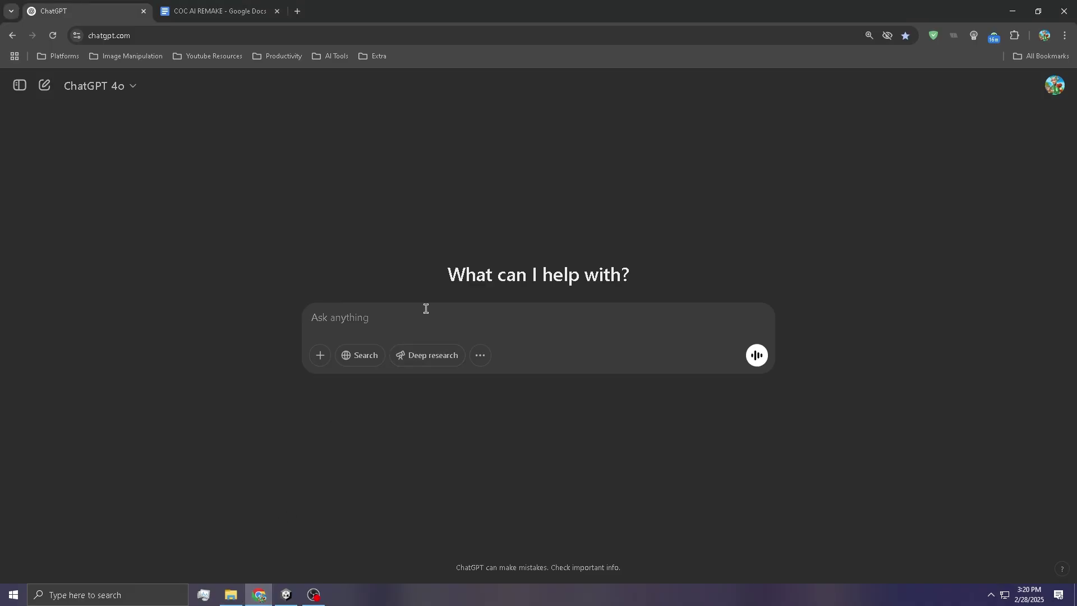
pyautogui.press('Return')
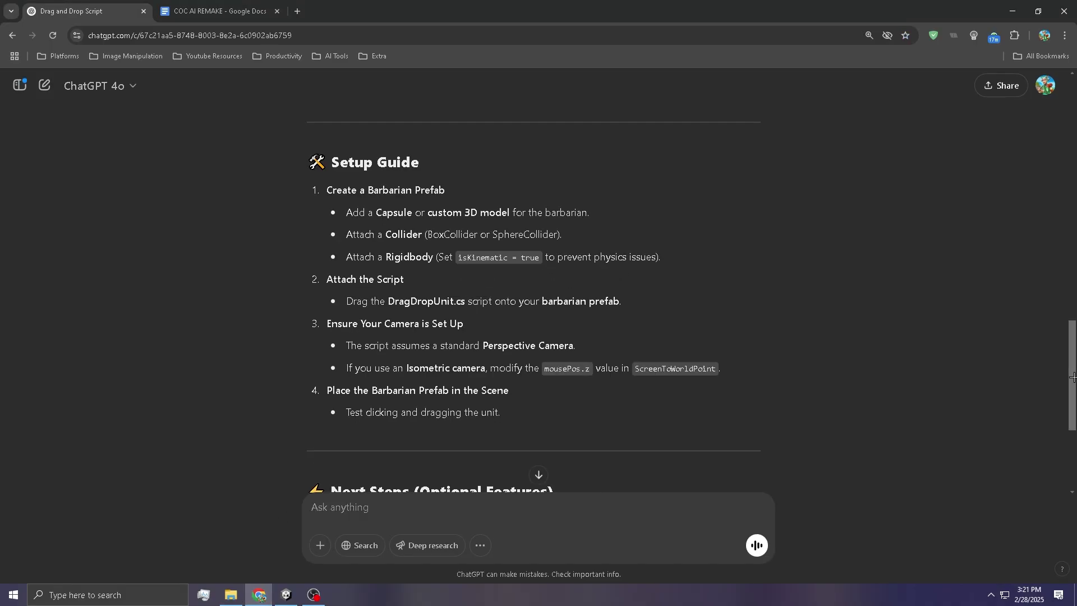
pyautogui.moveTo(1073, 377); pyautogui.dragTo(1073, 172)
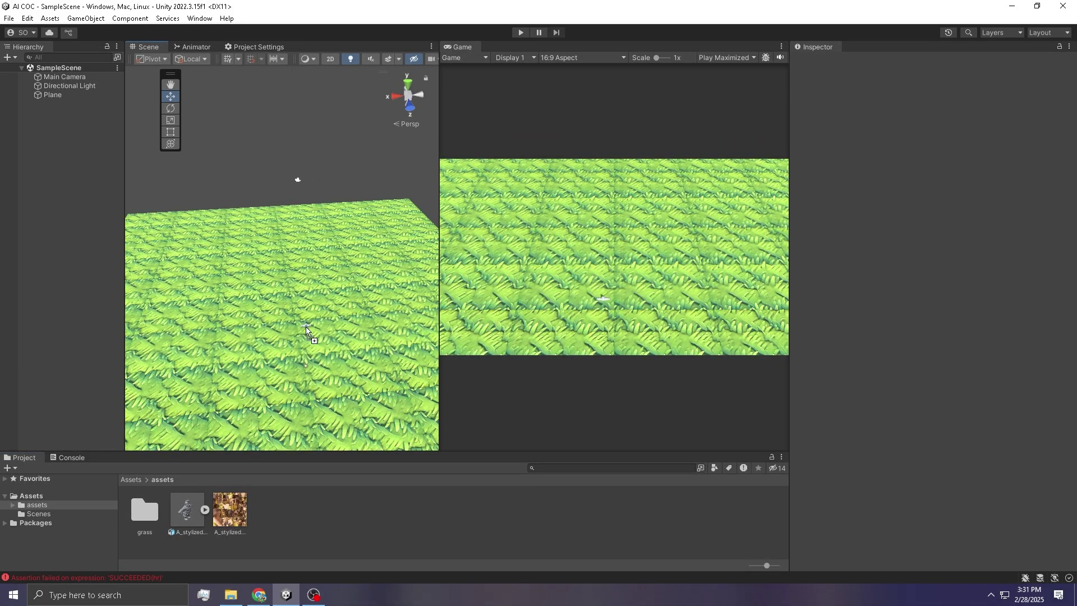
# Step: Place the barbarian model onto the grass field and frame it in the Scene view
pyautogui.moveTo(306, 331); pyautogui.dragTo(344, 357)
pyautogui.scroll(6, 335, 332)
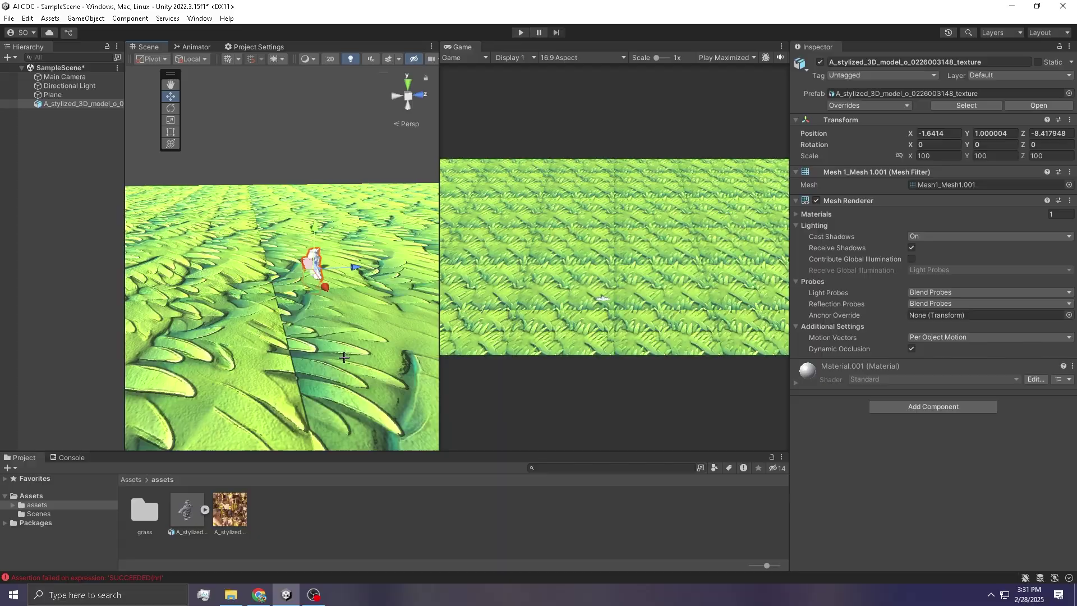
pyautogui.scroll(3, 344, 357)
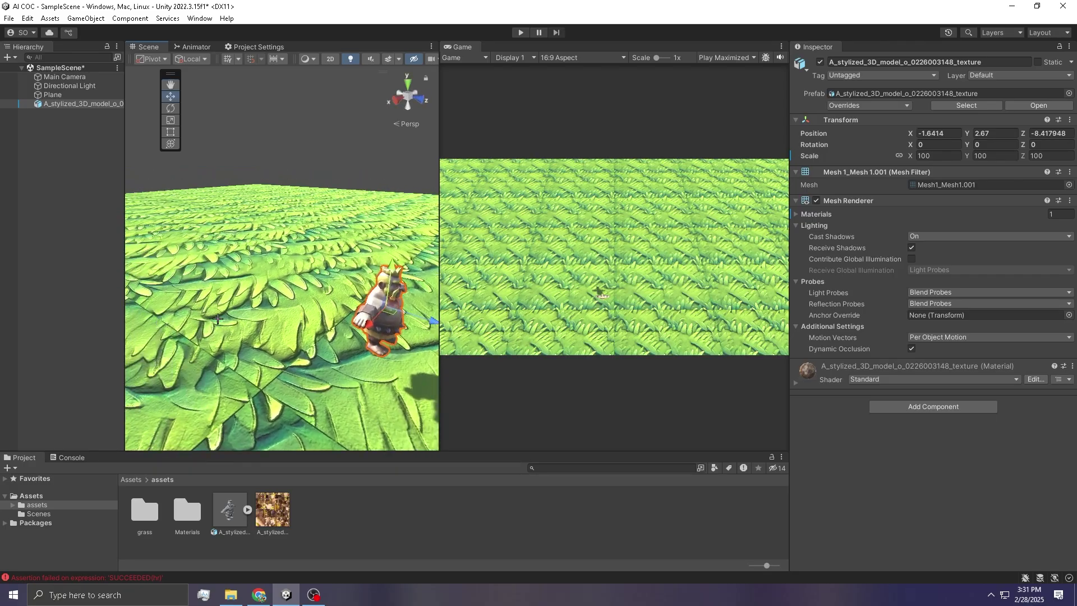
pyautogui.press('f')
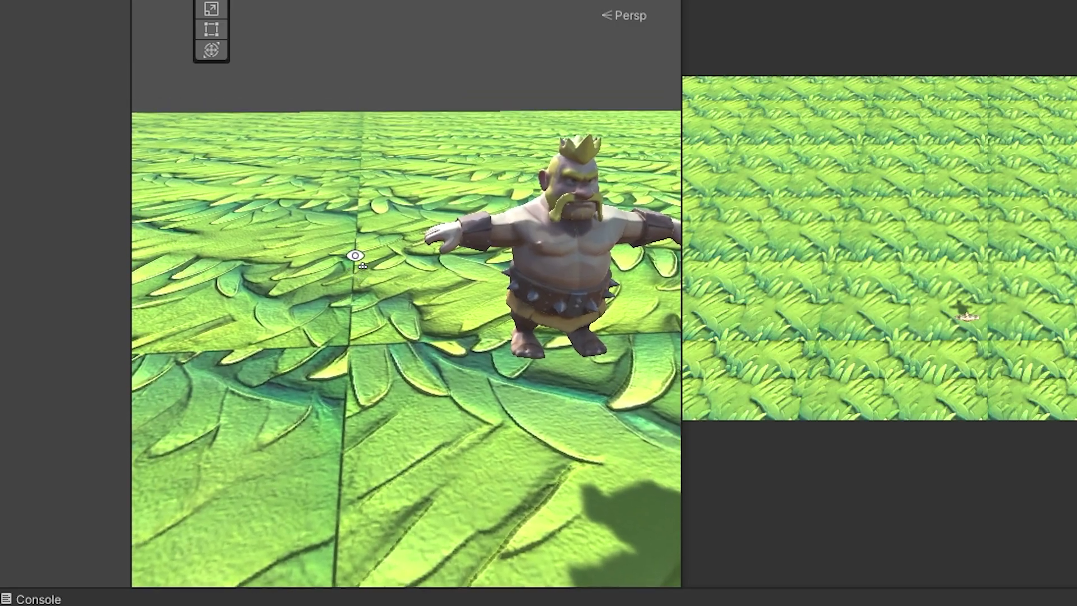
pyautogui.moveTo(420, 261); pyautogui.dragTo(267, 265, button='middle')
pyautogui.keyDown('alt'); pyautogui.moveTo(421, 271); pyautogui.dragTo(471, 280); pyautogui.keyUp('alt')
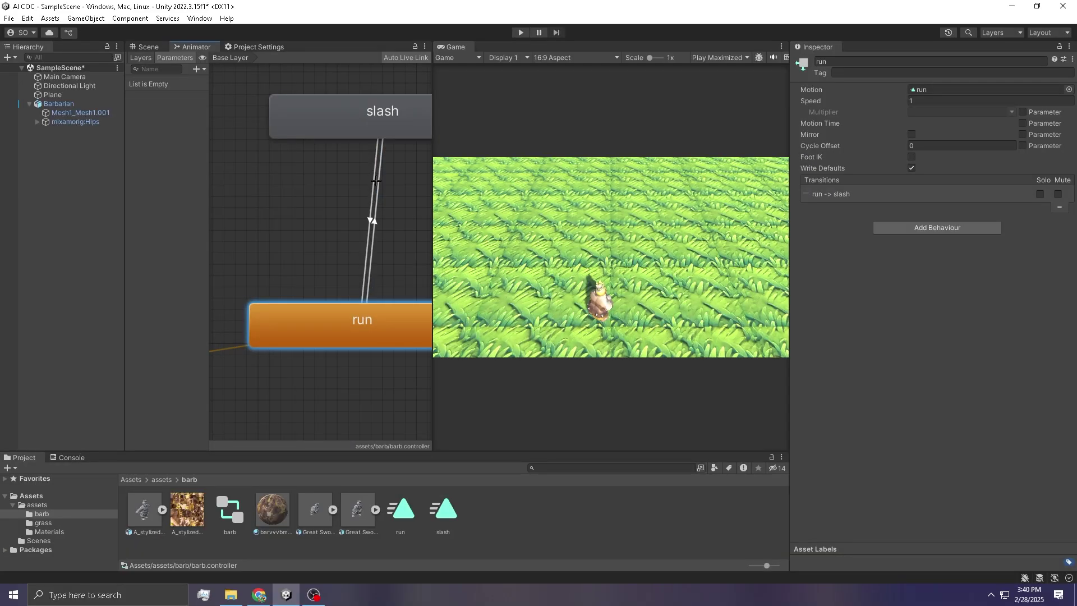
# Step: Delete the transition from the run state to the slash state in the Animator
pyautogui.click(376, 180)
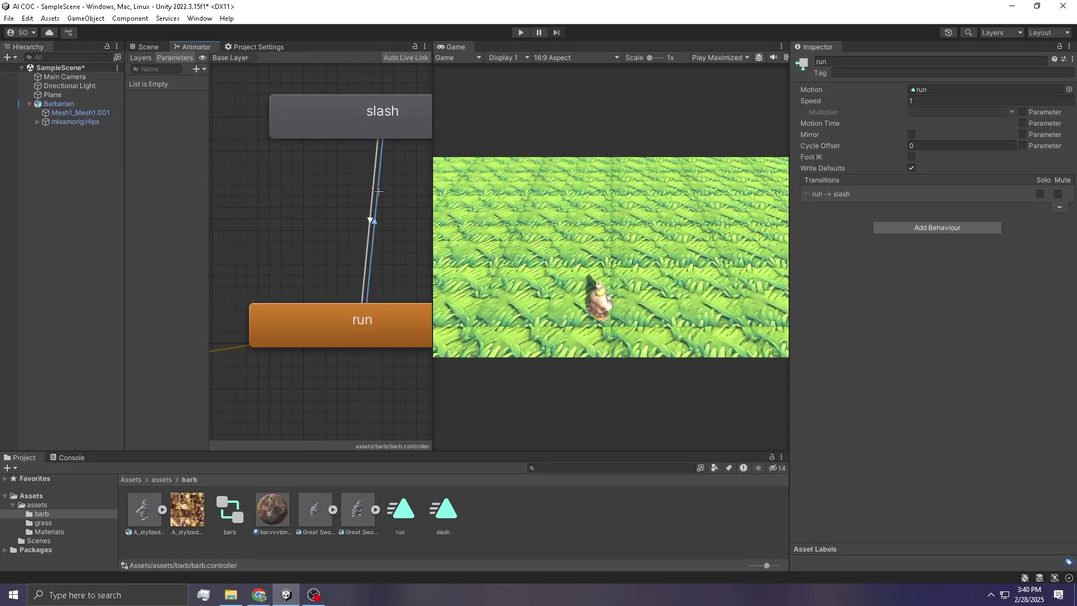
pyautogui.press('Delete')
pyautogui.scroll(-5, 315, 280)
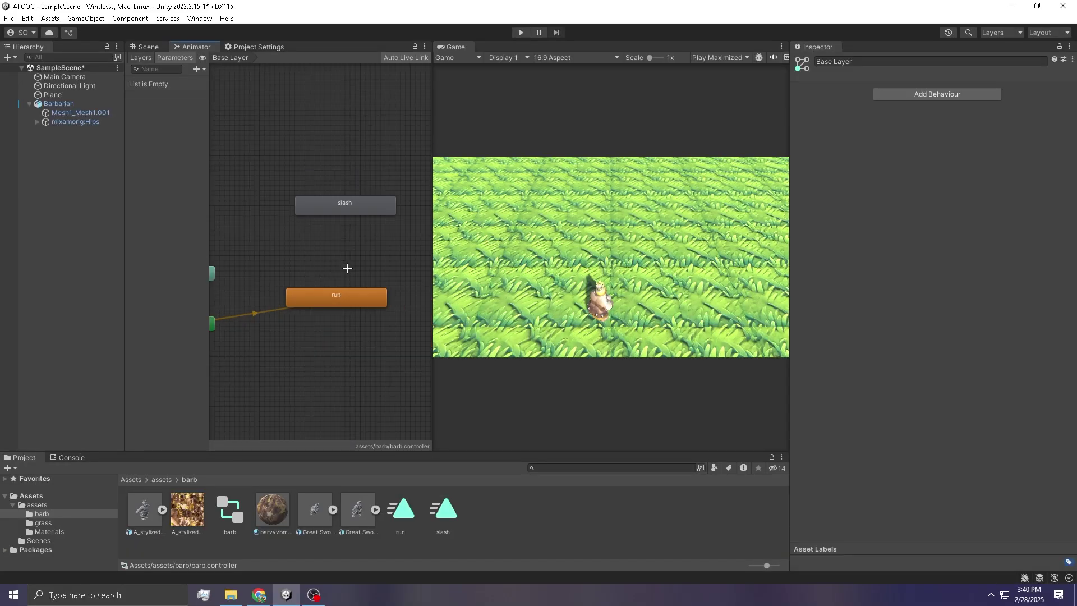
# Step: Select the Barbarian and run a Play-mode preview of it running, then stop
pyautogui.click(79, 103)
pyautogui.click(521, 32)
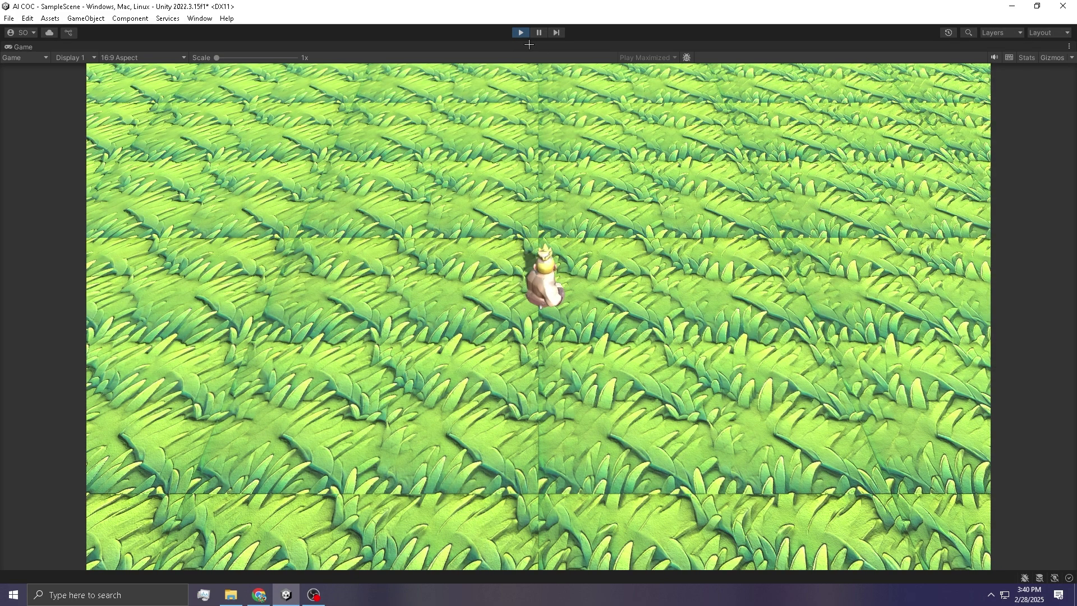
pyautogui.click(520, 32)
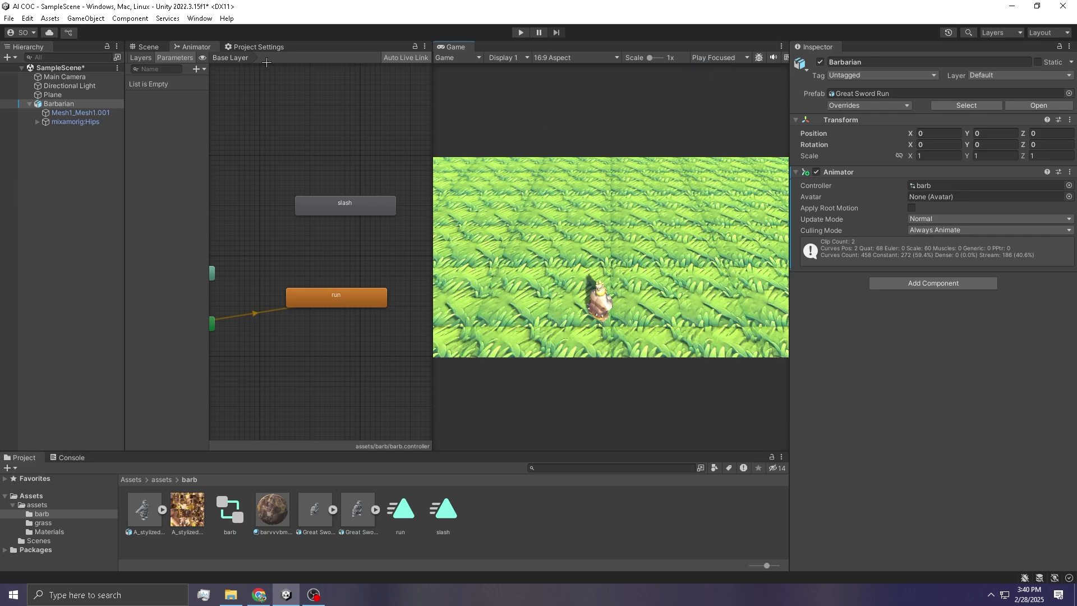
# Step: Return to the Scene view, inspect the Barbarian's mesh and mixamorig:Hips bone, and stop the game
pyautogui.click(148, 46)
pyautogui.click(93, 103)
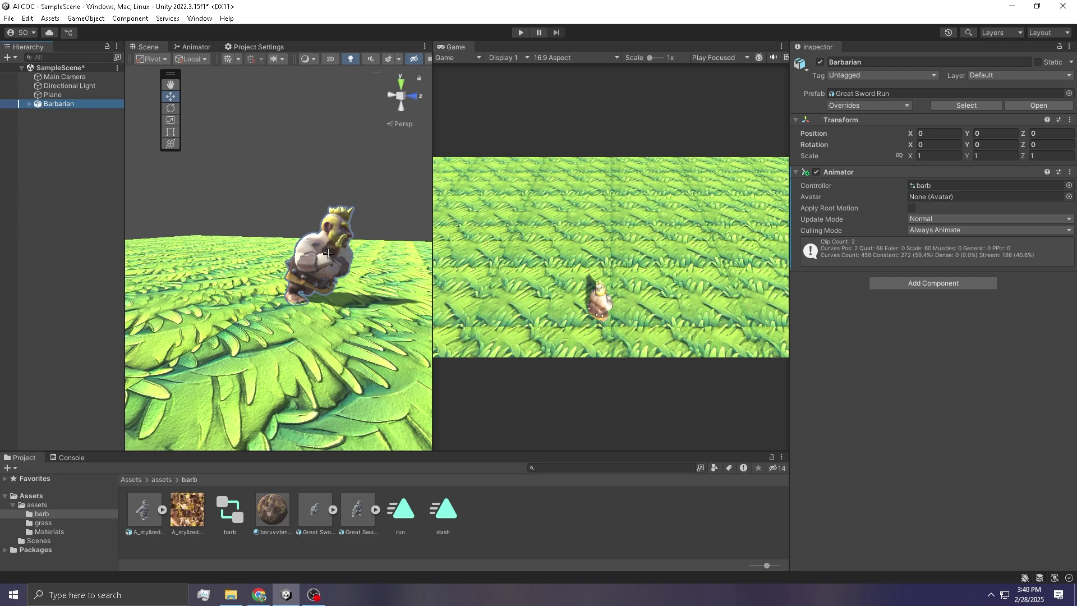
pyautogui.click(328, 254)
pyautogui.click(48, 121)
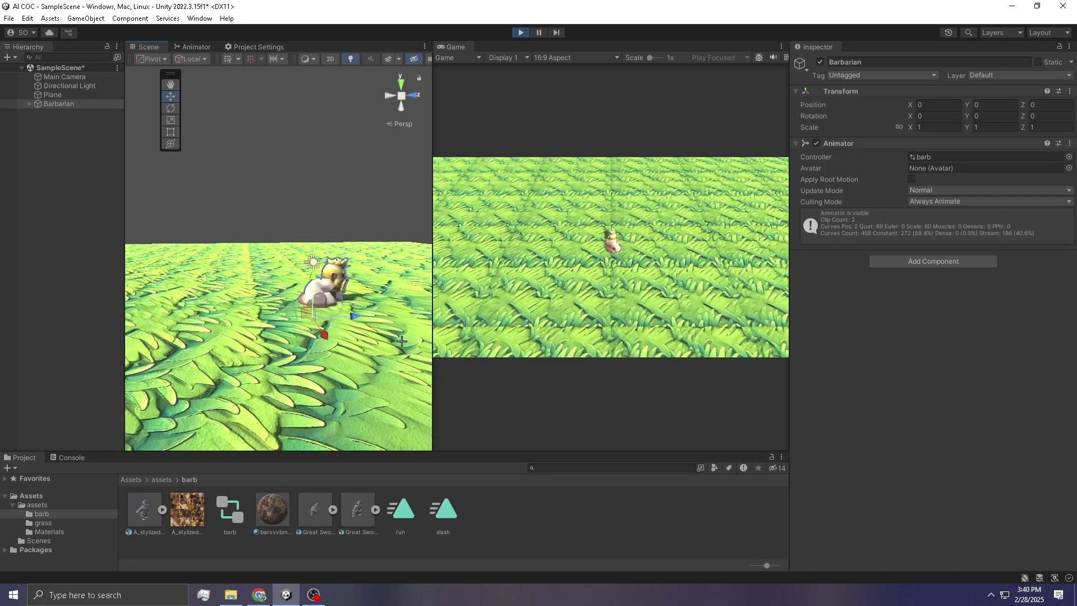
pyautogui.click(520, 33)
# Step: Frame the barbarian and reorganise the Barbarian's child objects from its context menu
pyautogui.moveTo(322, 312); pyautogui.dragTo(273, 331, button='middle')
pyautogui.scroll(2, 273, 332)
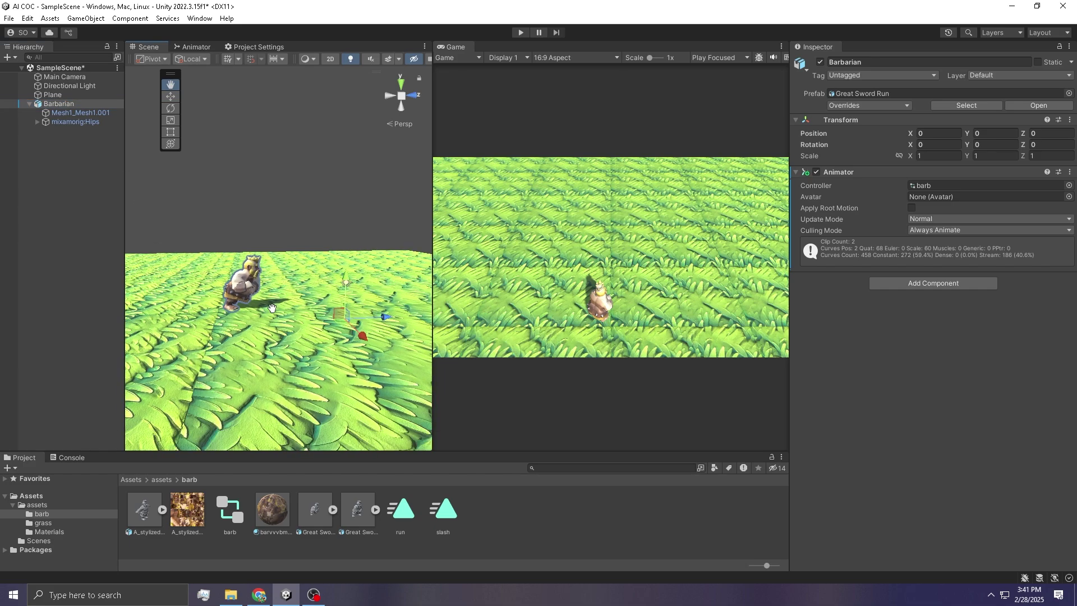
pyautogui.scroll(2, 215, 226)
pyautogui.click(83, 113)
pyautogui.click(76, 121)
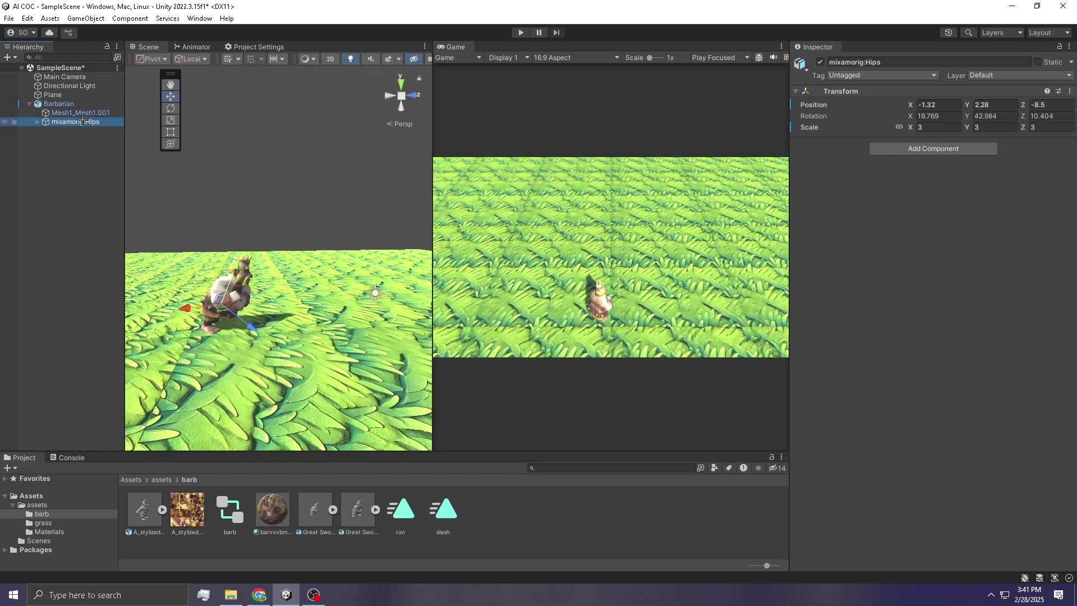
pyautogui.click(82, 112)
pyautogui.rightClick(48, 104)
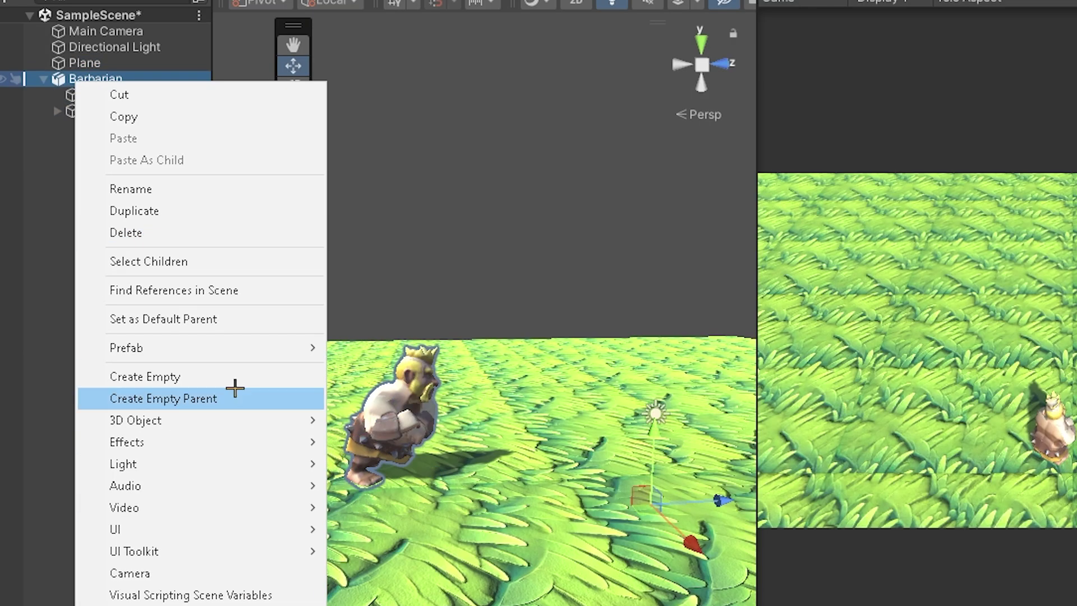
pyautogui.click(235, 398)
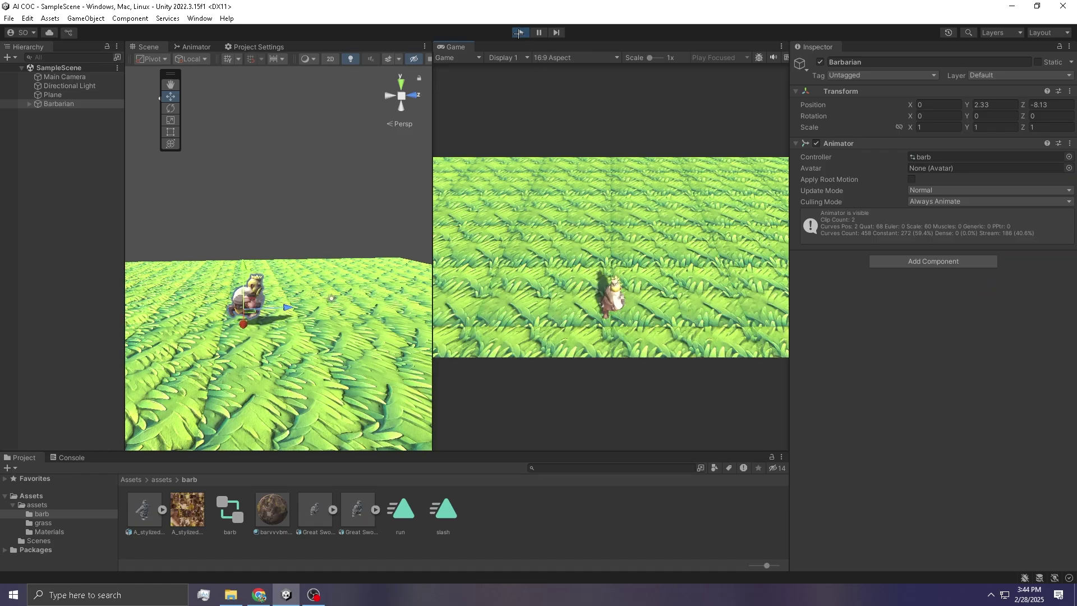
# Step: Attach the sword at the barbarian's right hand bones, reframe the view, and play to test it
pyautogui.scroll(5, 314, 379)
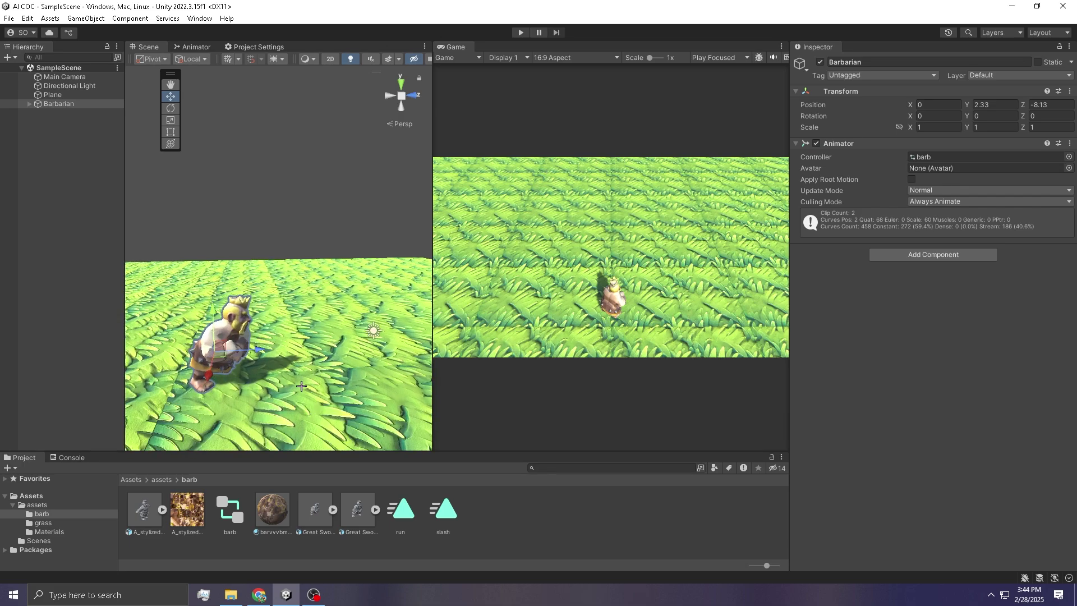
pyautogui.scroll(-3, 256, 387)
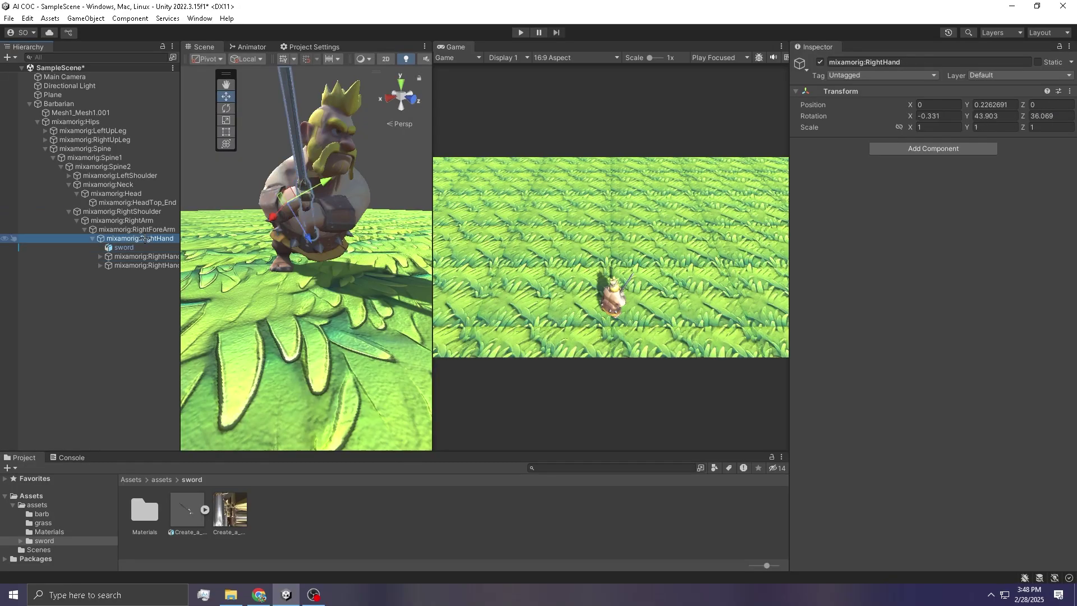
pyautogui.click(146, 265)
pyautogui.scroll(-5, 325, 372)
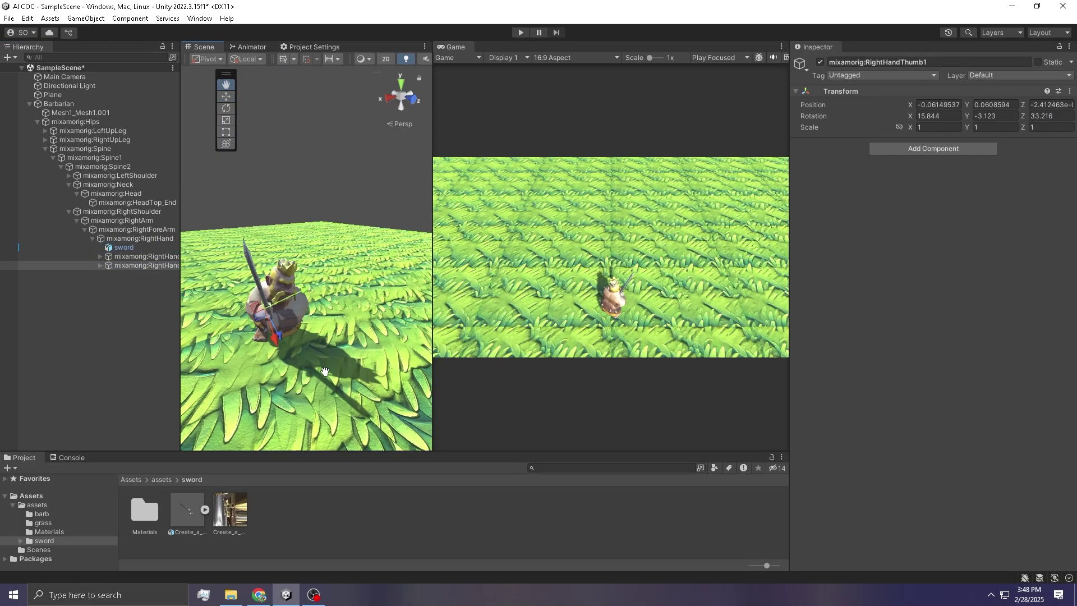
pyautogui.moveTo(325, 372); pyautogui.dragTo(347, 337, button='middle')
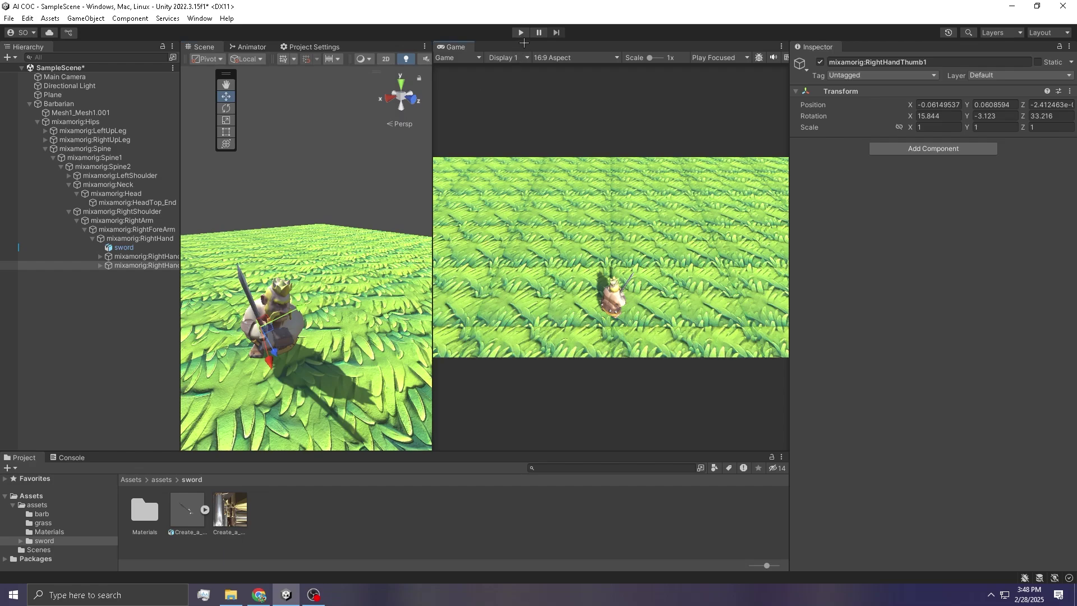
pyautogui.hotkey('ctrl', 'p')
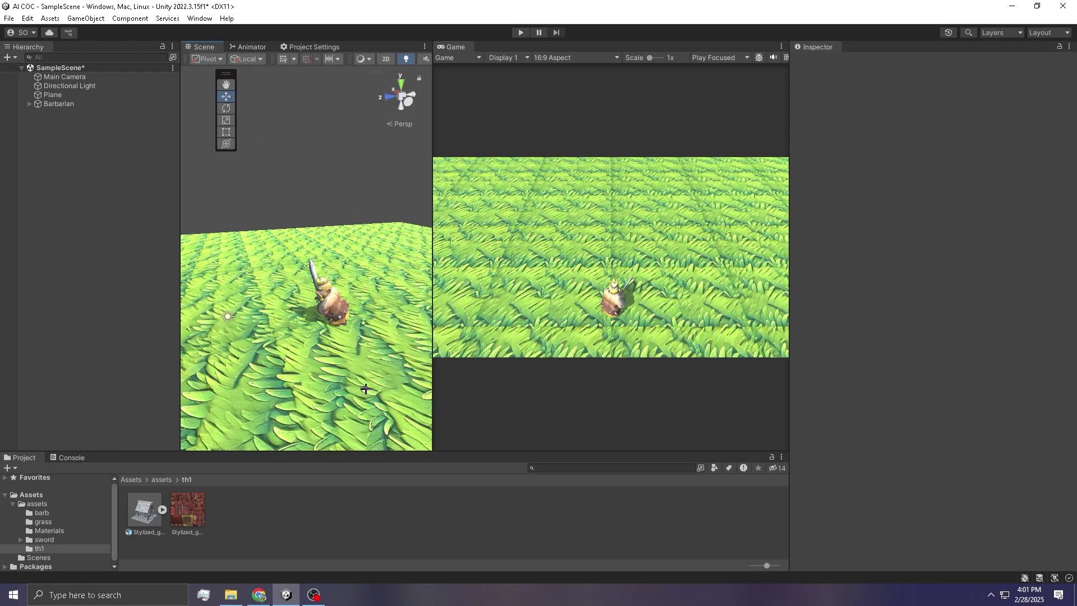
# Step: Place the stylized house model onto the grass field
pyautogui.moveTo(366, 388); pyautogui.dragTo(300, 393, button='middle')
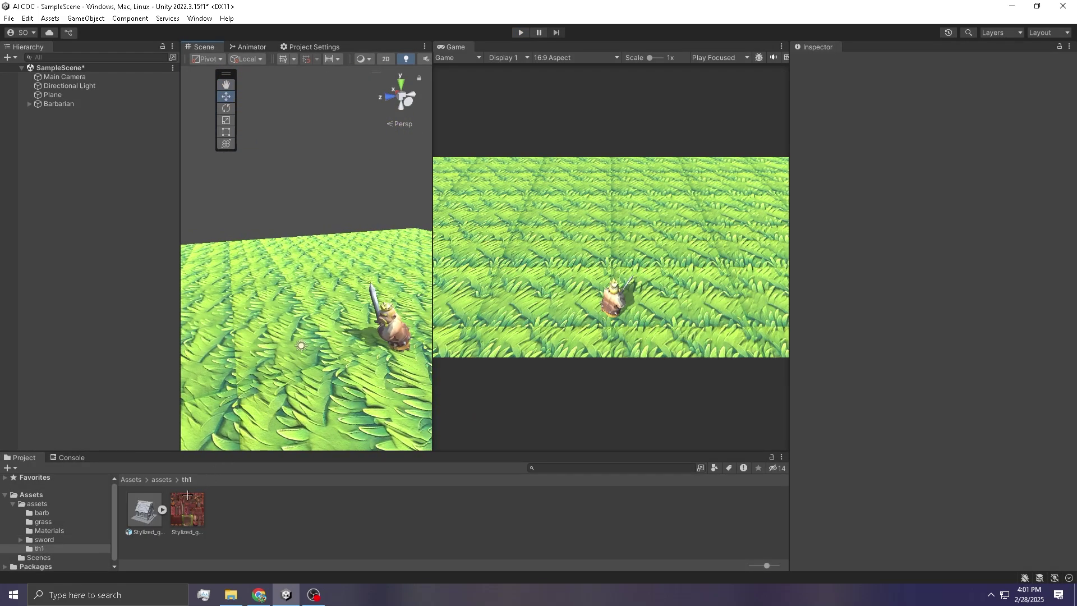
pyautogui.moveTo(284, 351); pyautogui.dragTo(283, 352)
pyautogui.scroll(2, 280, 383)
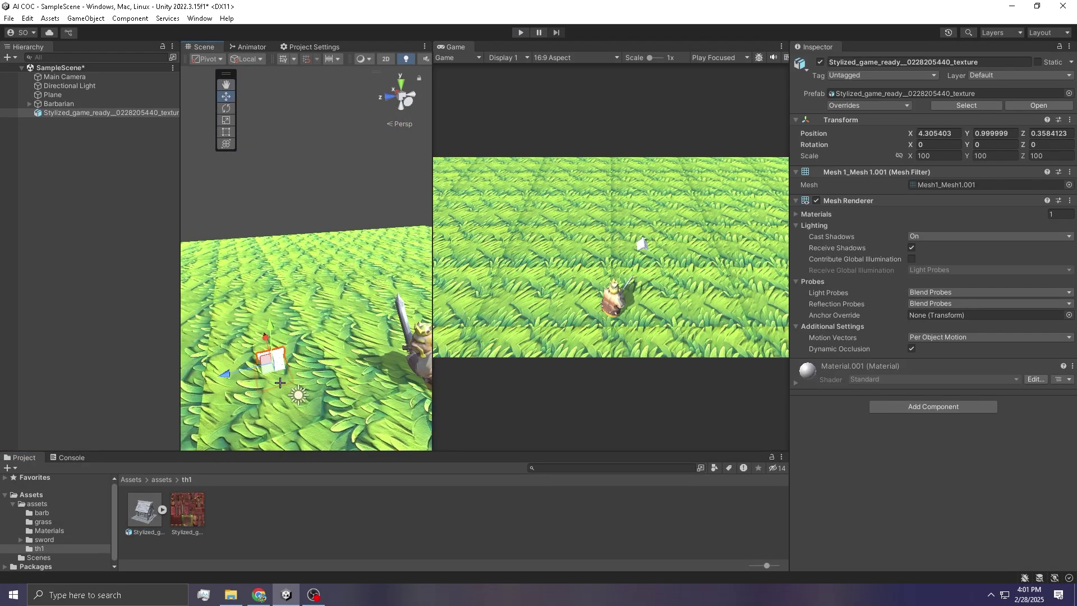
pyautogui.scroll(3, 307, 305)
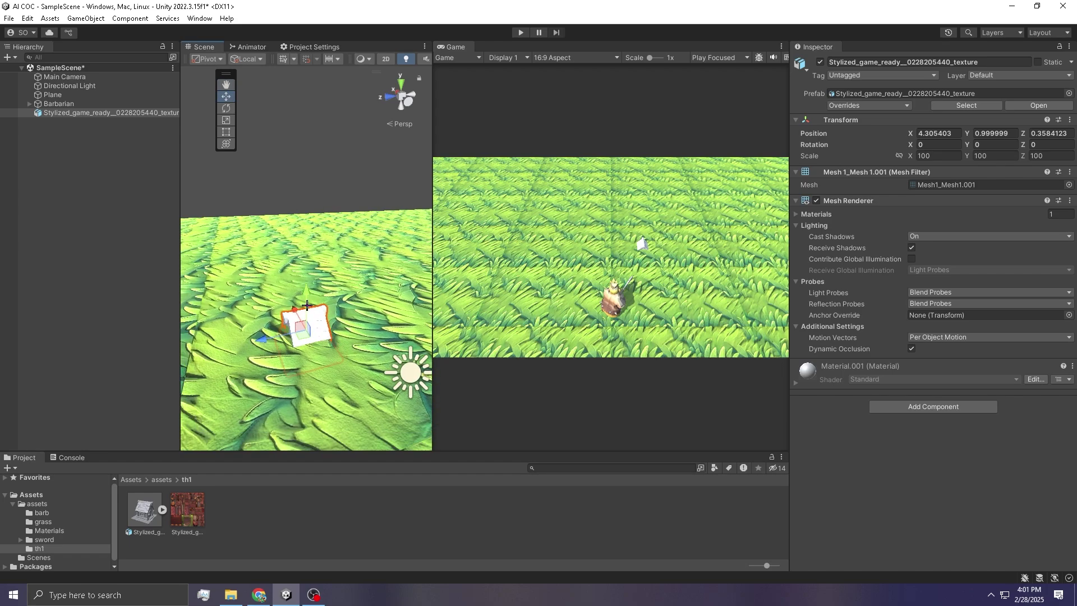
# Step: Scale the house up evenly to about 897 and begin adding an animation component
pyautogui.press('r')
pyautogui.moveTo(317, 270); pyautogui.dragTo(359, 315)
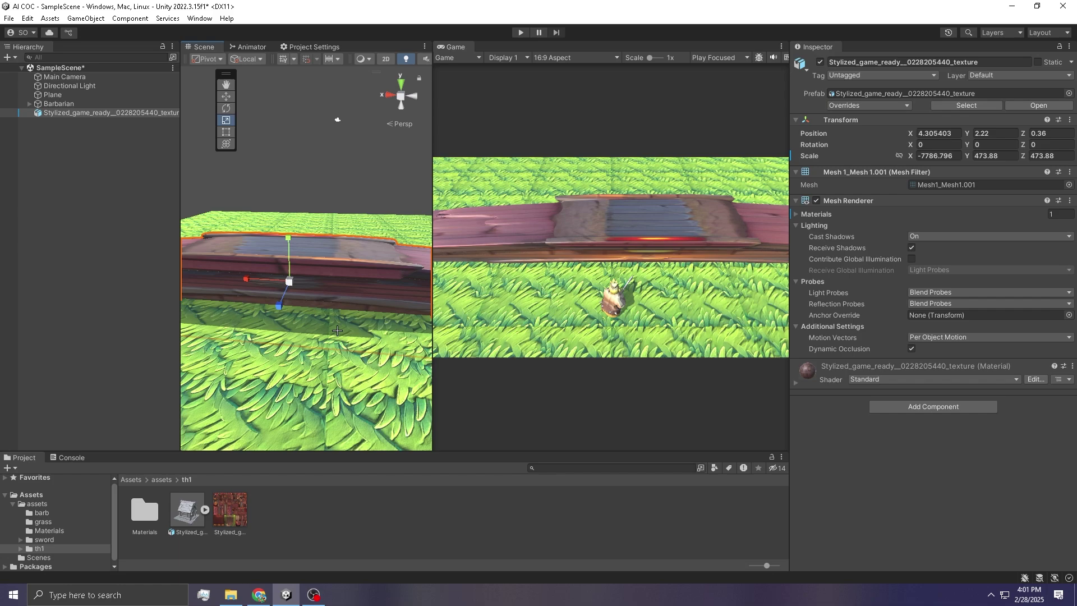
pyautogui.hotkey('ctrl', 'z')
pyautogui.moveTo(293, 277); pyautogui.dragTo(319, 252)
pyautogui.keyDown('alt'); pyautogui.moveTo(320, 252); pyautogui.dragTo(462, 443); pyautogui.keyUp('alt')
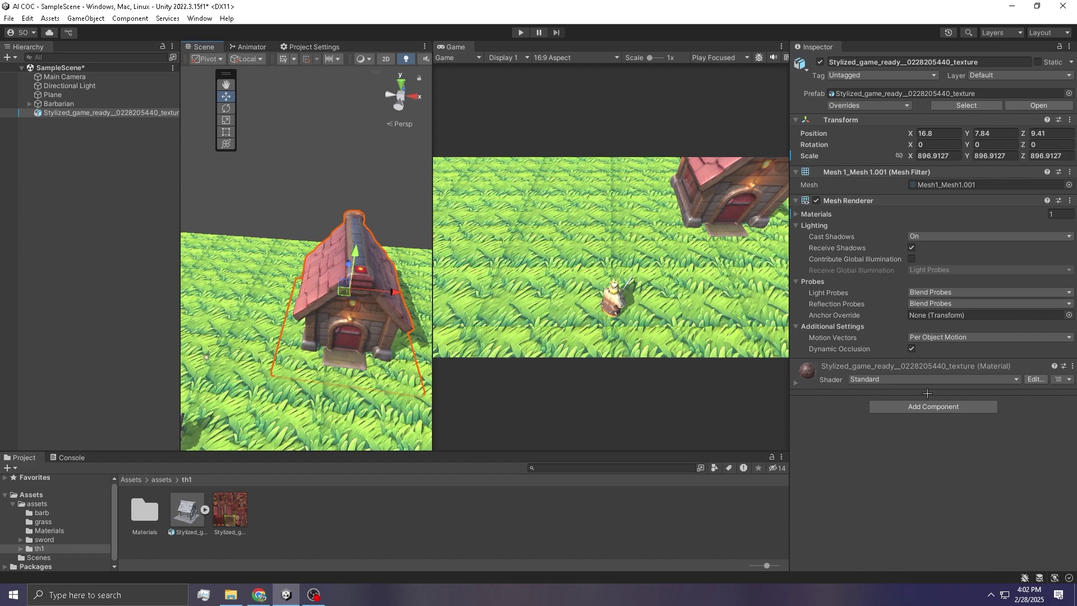
pyautogui.click(910, 406)
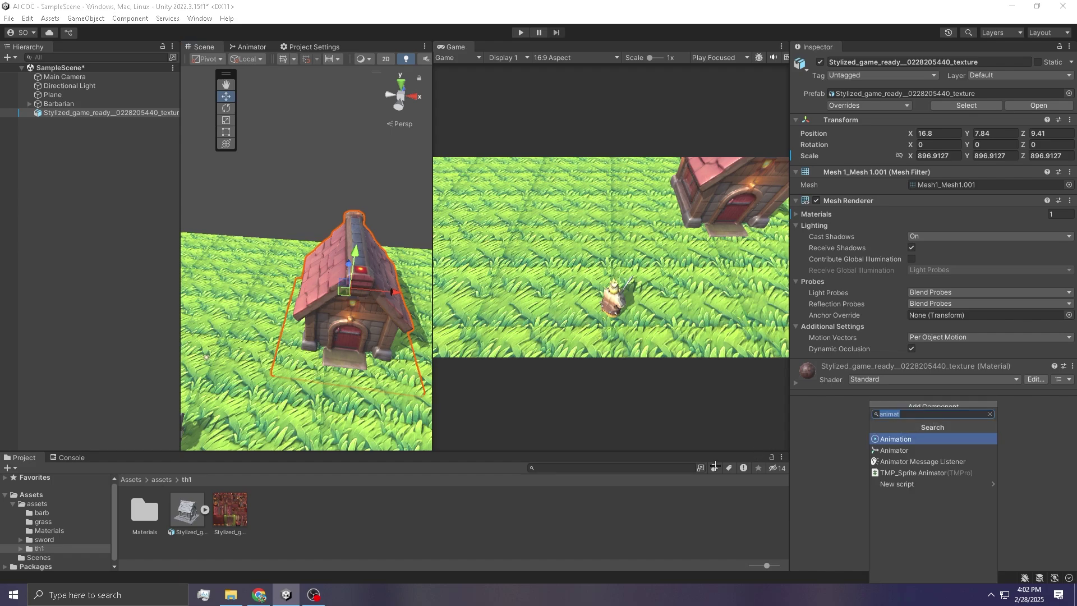
pyautogui.click(258, 594)
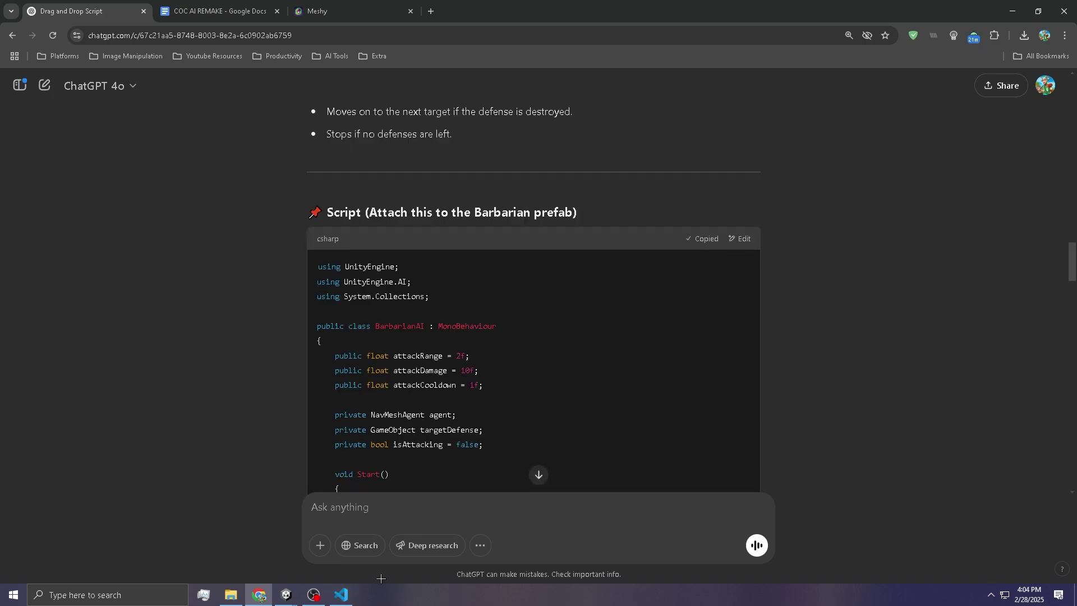
# Step: Replace BarbarianAI.cs template code with the copied attack AI code, then review the drag-and-drop answer
pyautogui.click(341, 594)
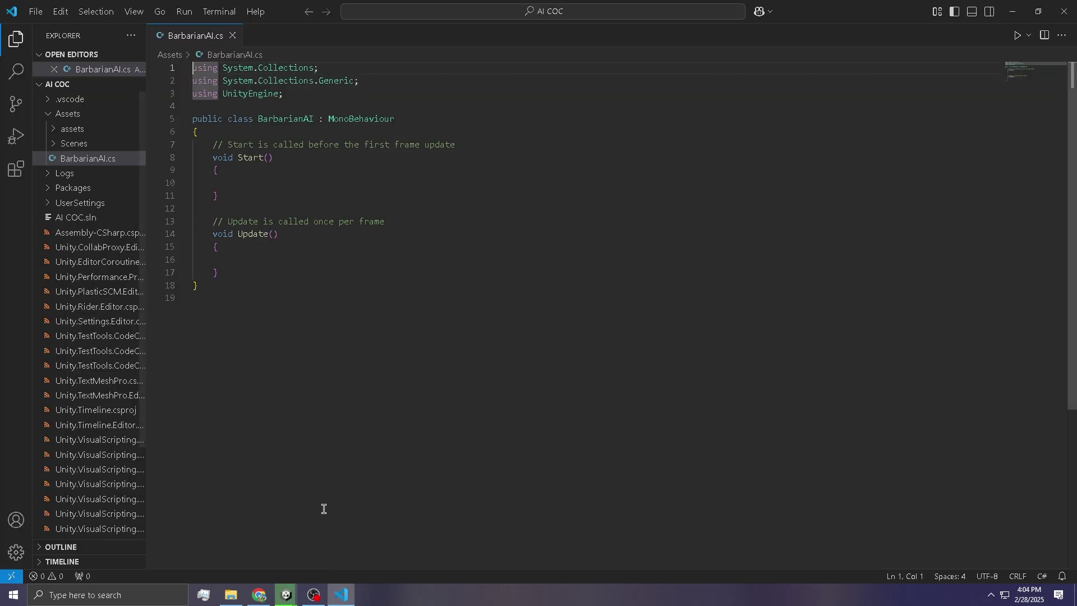
pyautogui.hotkey('ctrl', 'a')
pyautogui.hotkey('ctrl', 'v')
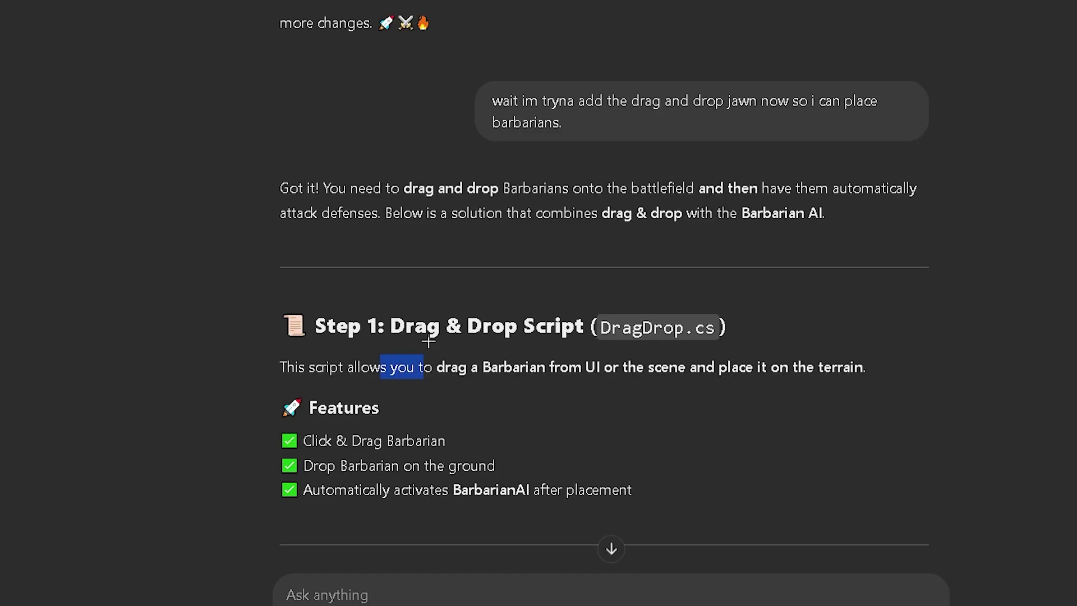
pyautogui.click(577, 361)
pyautogui.scroll(-7, 881, 306)
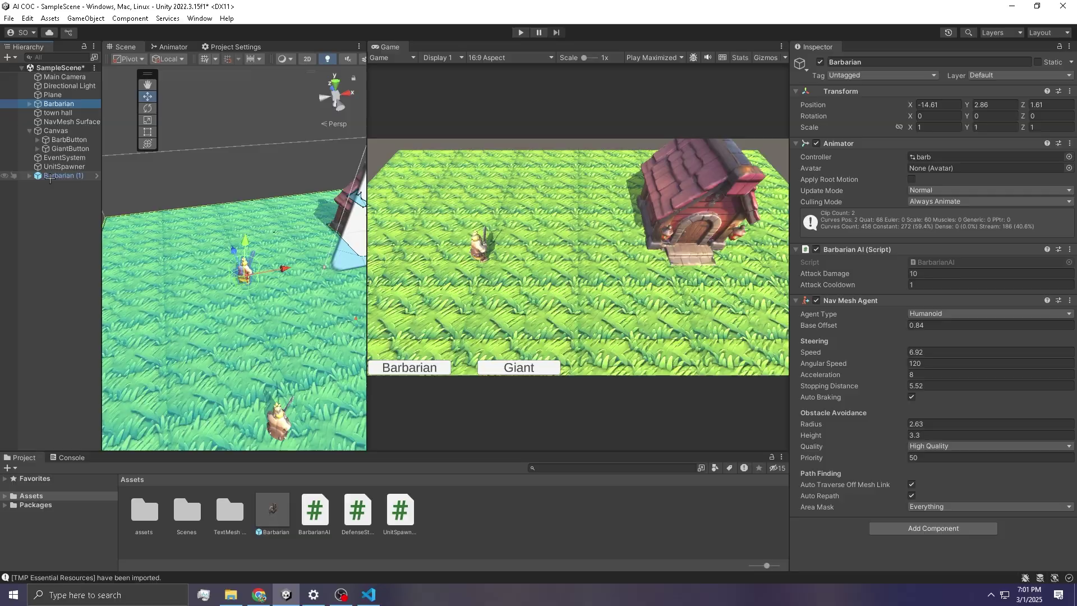
# Step: Start Play mode to test barbarian spawning, then bring up UnitSpawner.cs in the code editor
pyautogui.hotkey('ctrl', 'p')
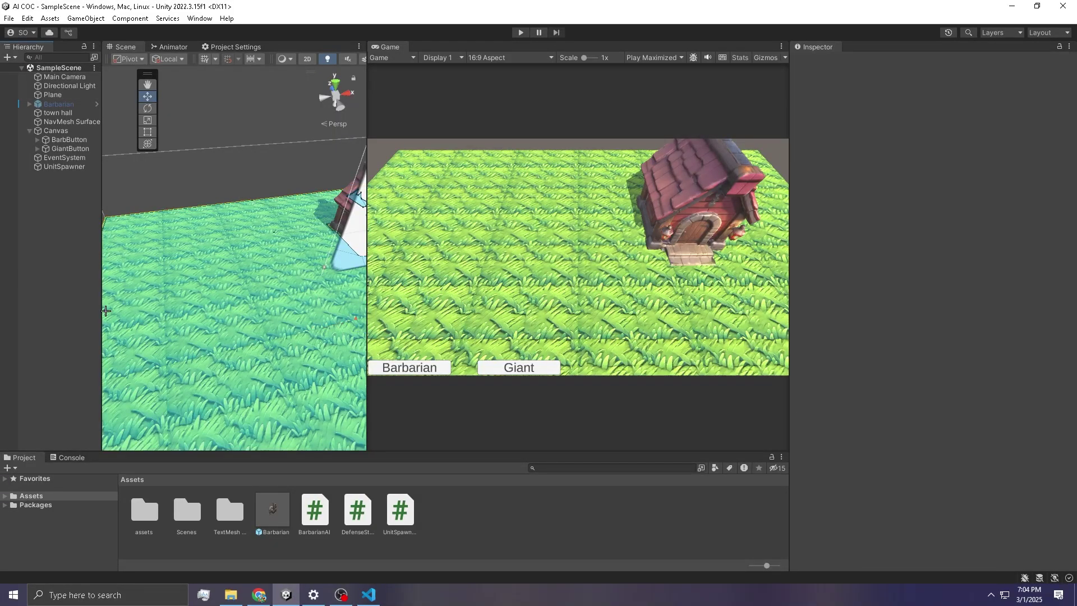
pyautogui.hotkey('alt', 'Tab')
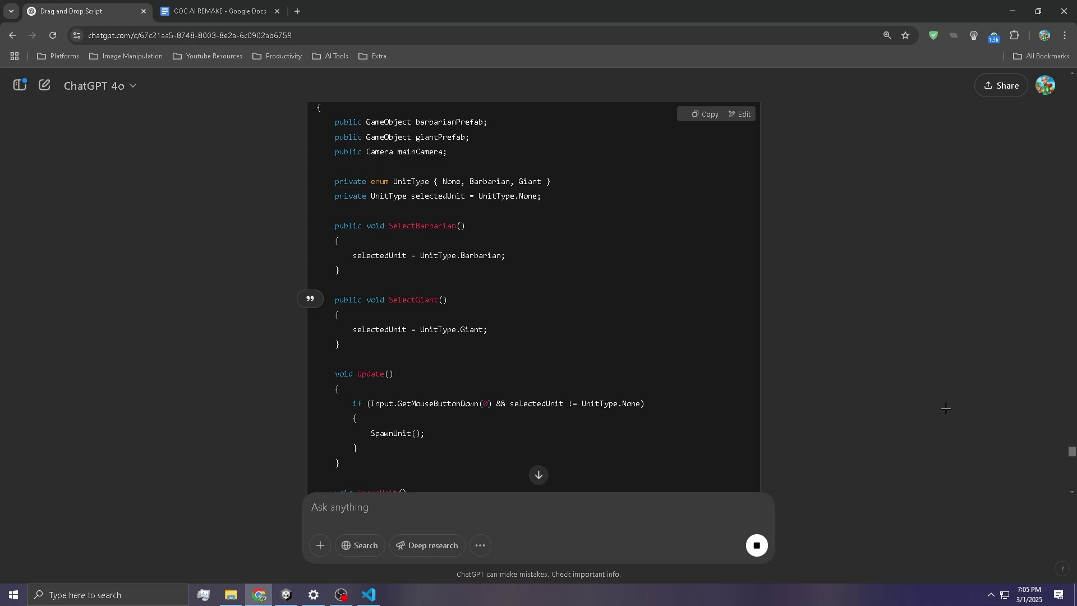
pyautogui.click(368, 595)
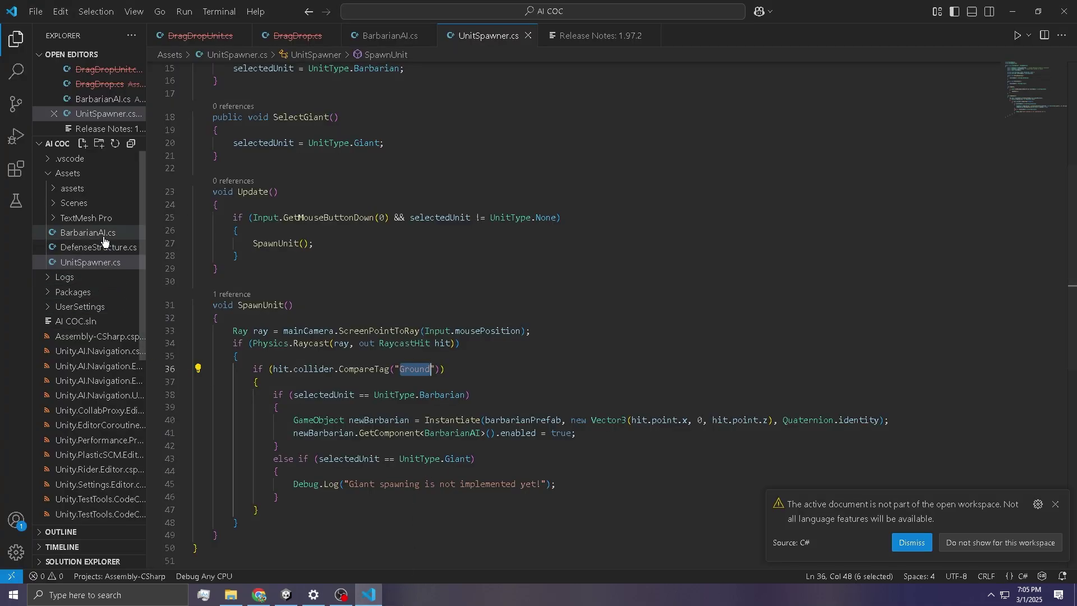
pyautogui.scroll(-3, 269, 457)
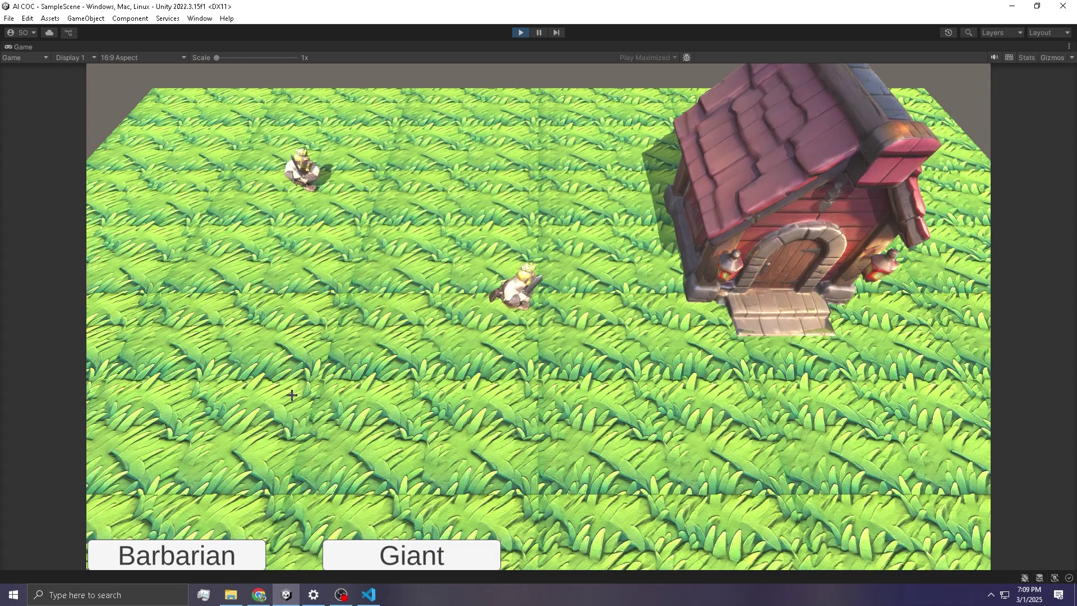
# Step: Spawn five barbarians at spots across the grass field
pyautogui.click(203, 423)
pyautogui.click(531, 479)
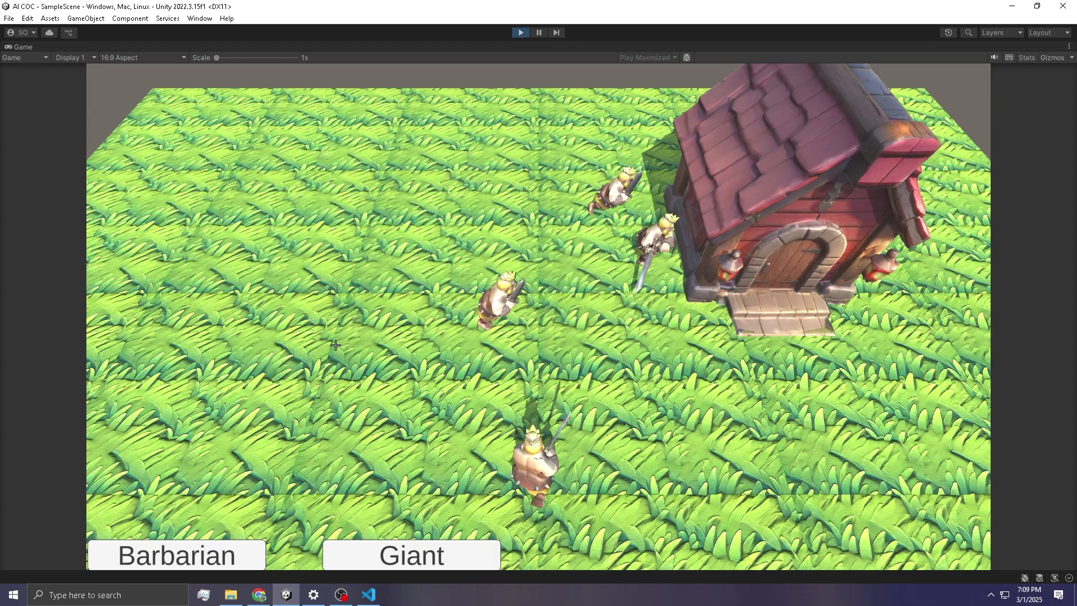
pyautogui.click(313, 364)
pyautogui.click(414, 358)
pyautogui.click(339, 236)
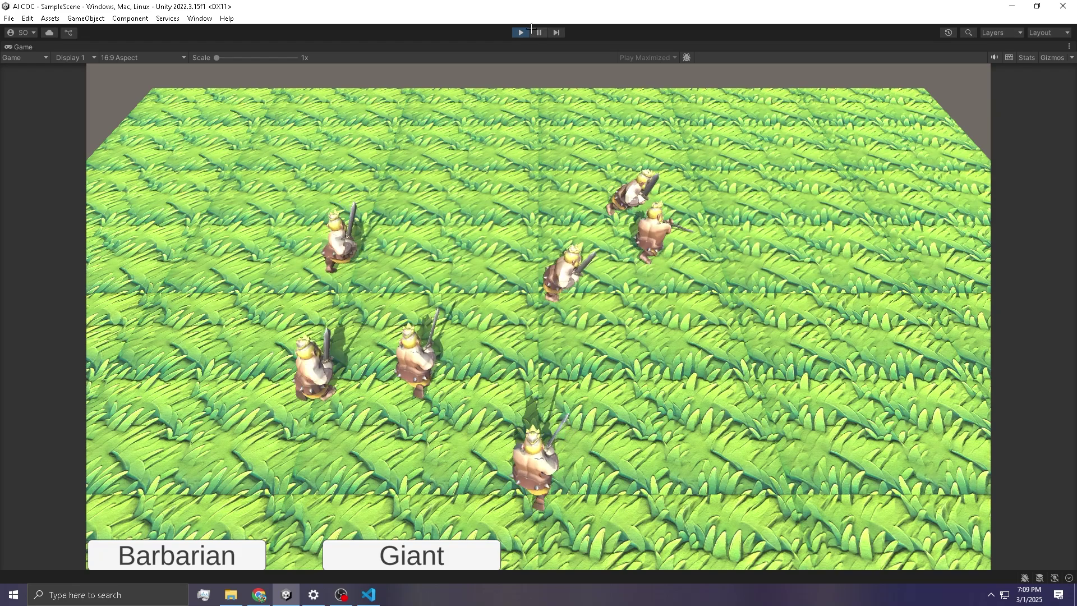
# Step: Restart Play mode to restore the red house and spawn more barbarians
pyautogui.click(520, 32)
pyautogui.click(521, 32)
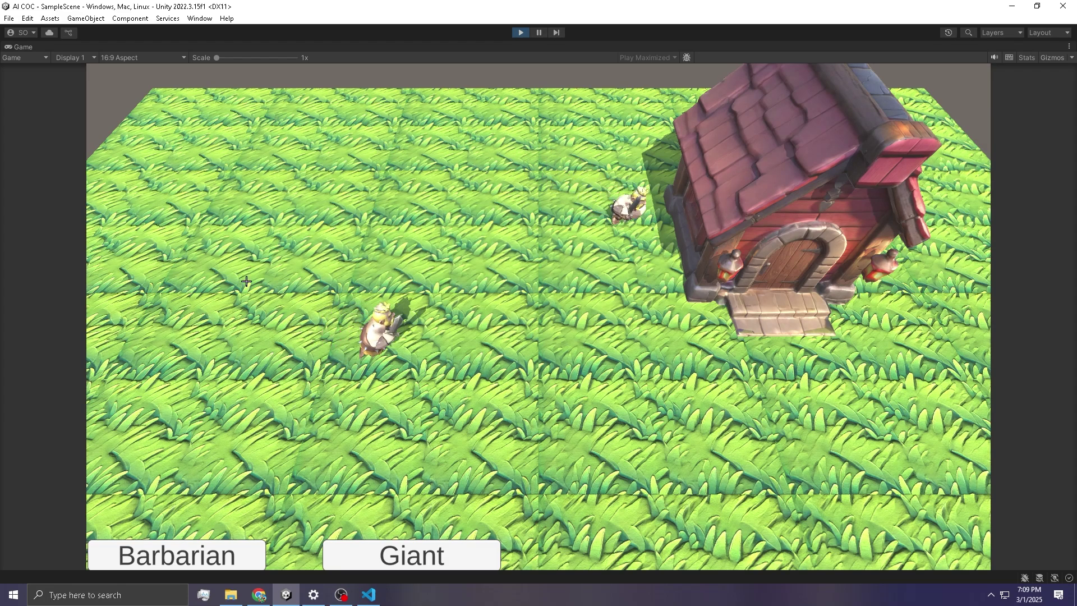
pyautogui.click(286, 408)
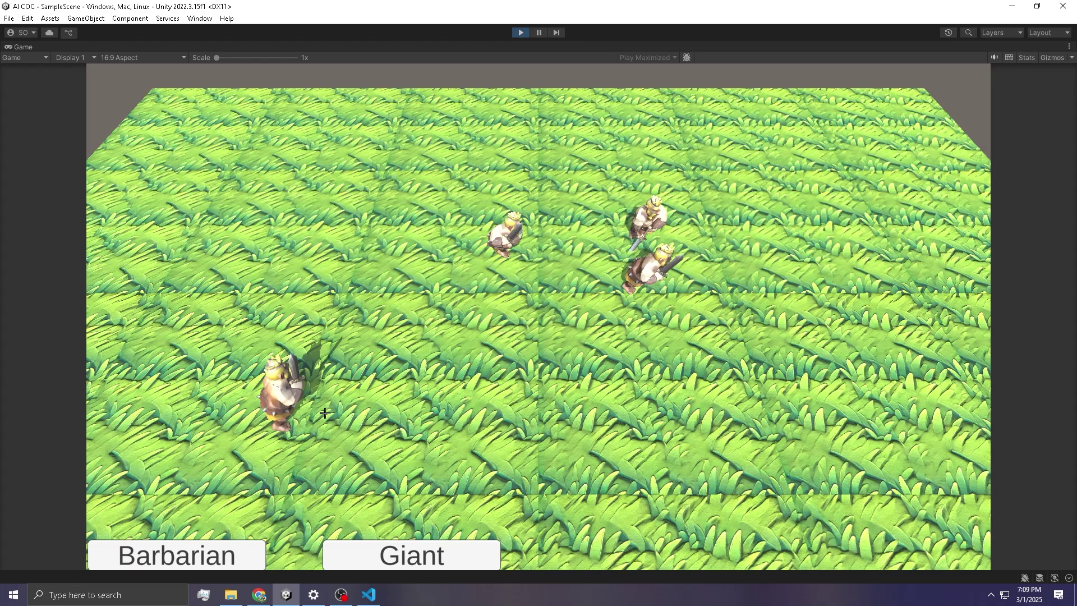
pyautogui.hotkey('ctrl', 'p')
pyautogui.click(21, 458)
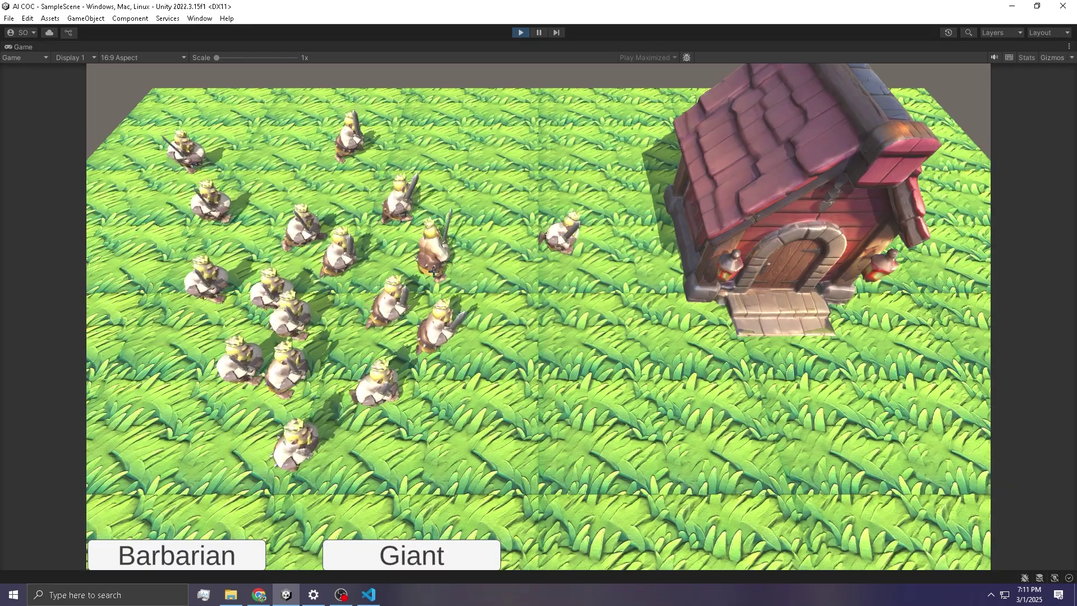
pyautogui.click(471, 432)
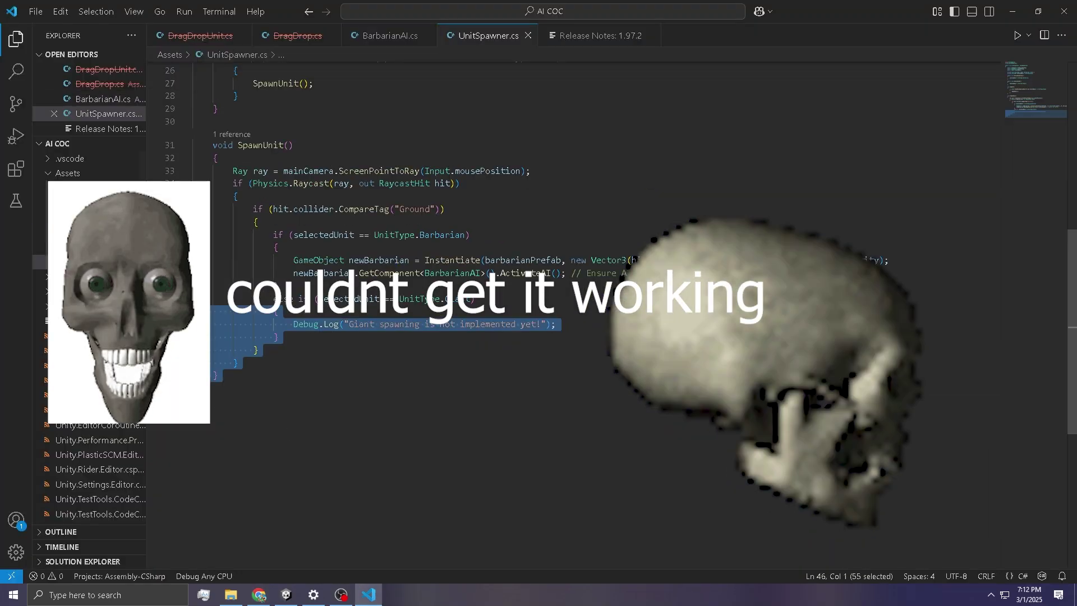
# Step: Scroll to ChatGPT's updated UnitSpawner.cs with the randomized WaitForSeconds delay
pyautogui.scroll(-4, 366, 402)
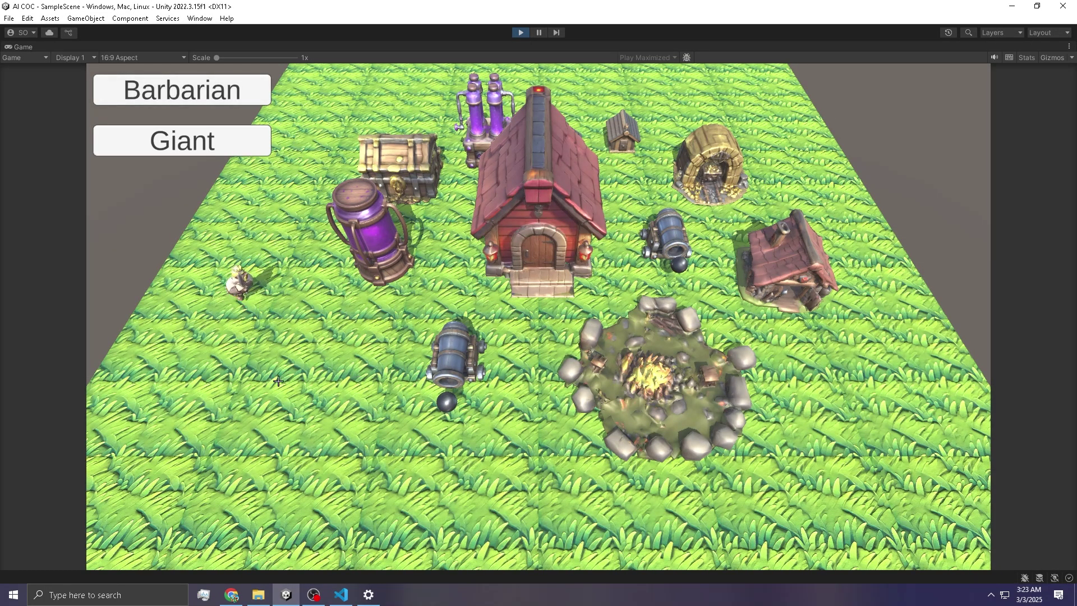
# Step: Select the Giant unit and drop five giants at spots around the grass field
pyautogui.click(207, 140)
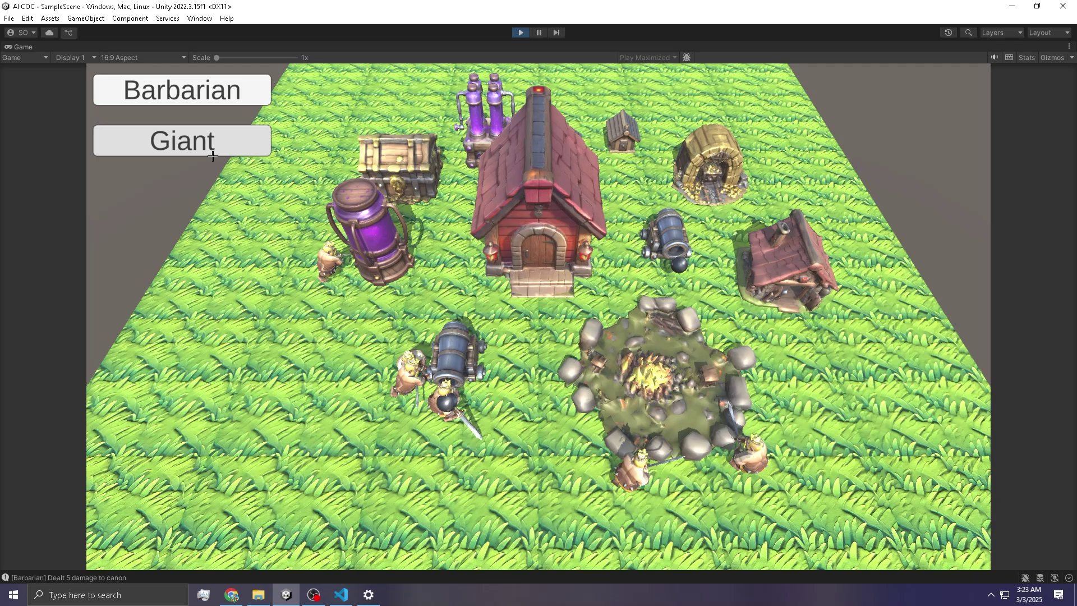
pyautogui.click(233, 317)
pyautogui.click(337, 435)
pyautogui.click(613, 459)
pyautogui.click(407, 92)
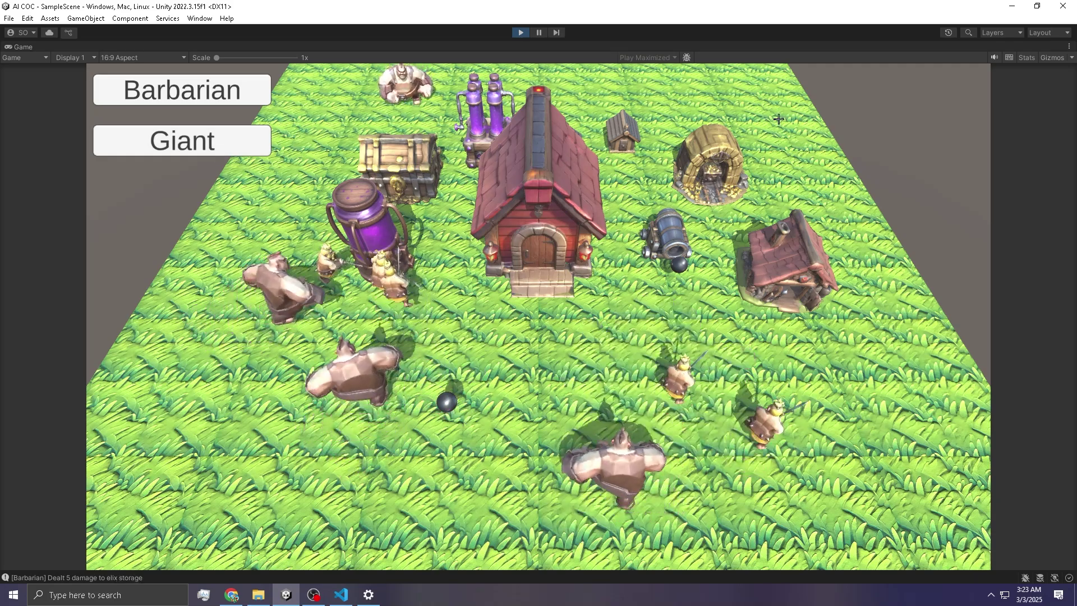
pyautogui.click(770, 100)
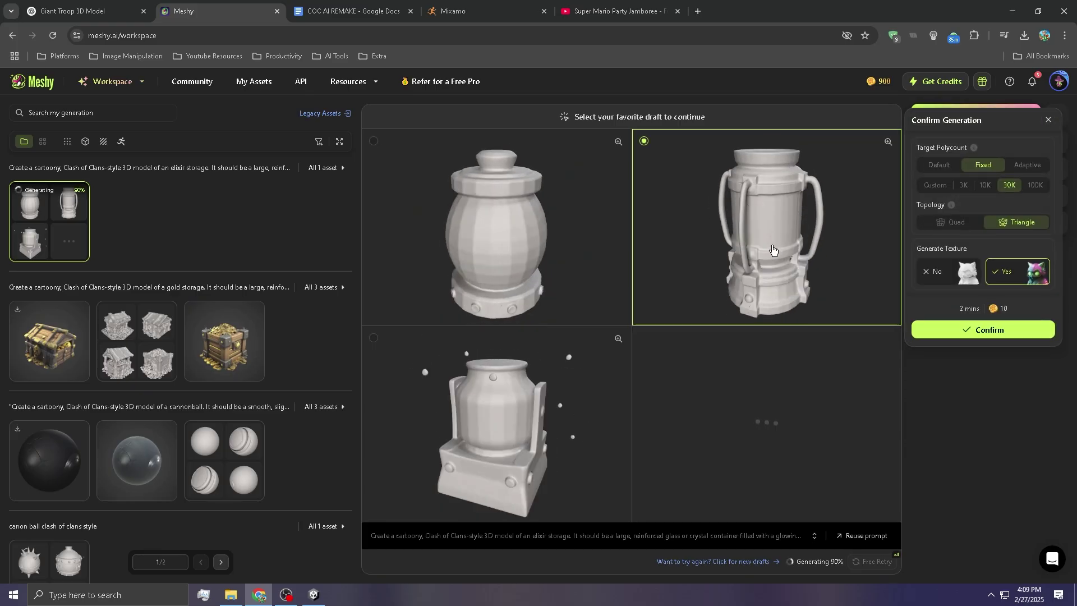
# Step: Compare the handled top-right and round top-left elixir storage drafts up close, rotating the preview
pyautogui.click(888, 142)
pyautogui.click(714, 313)
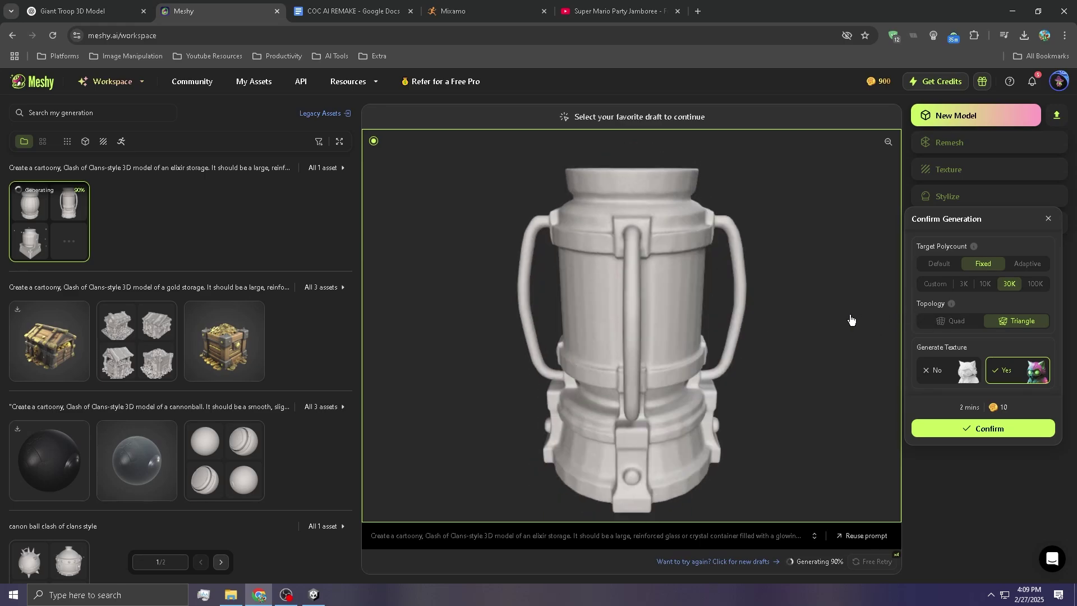
pyautogui.moveTo(851, 320); pyautogui.dragTo(734, 320)
pyautogui.moveTo(646, 320); pyautogui.dragTo(507, 240)
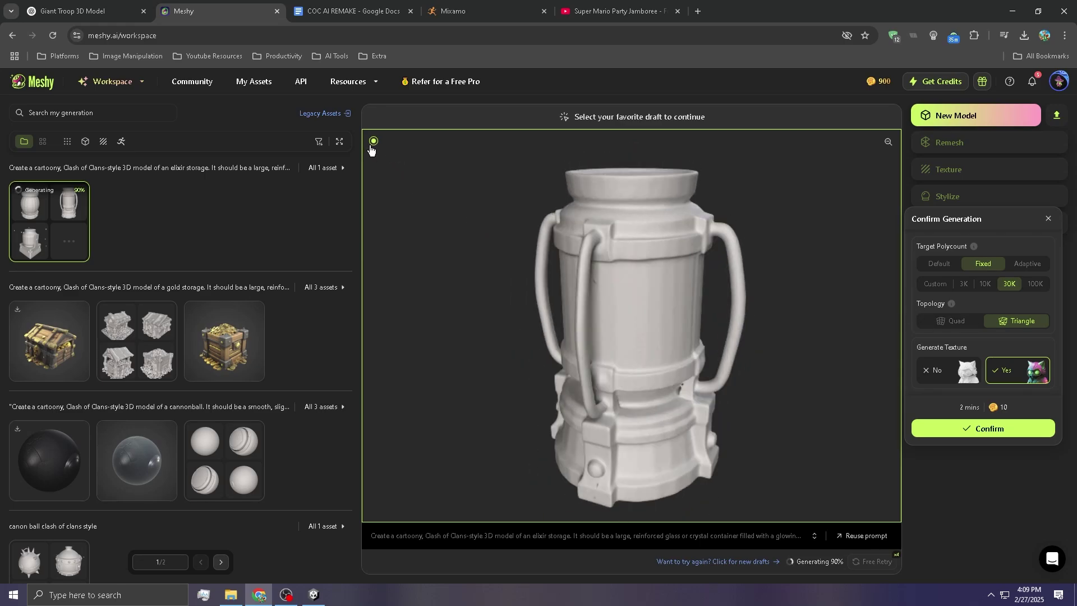
pyautogui.click(887, 142)
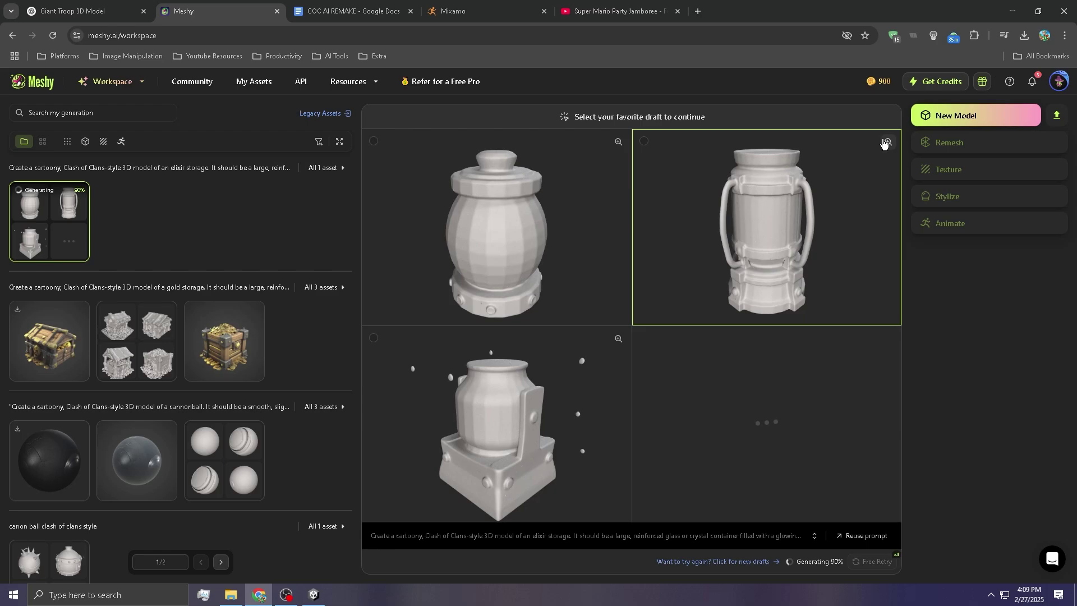
pyautogui.click(567, 205)
pyautogui.click(618, 142)
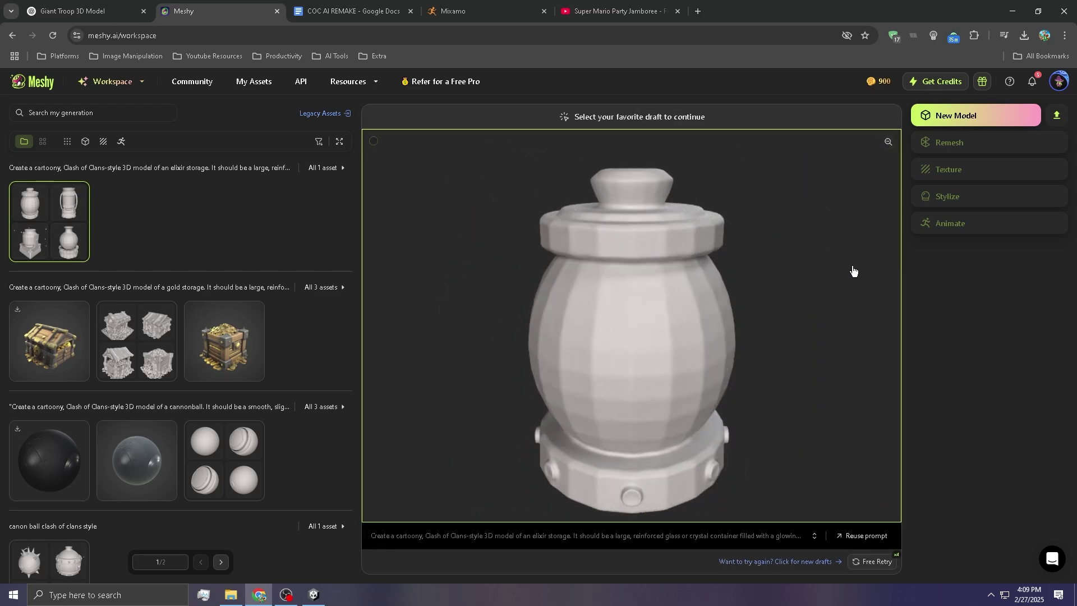
pyautogui.click(887, 143)
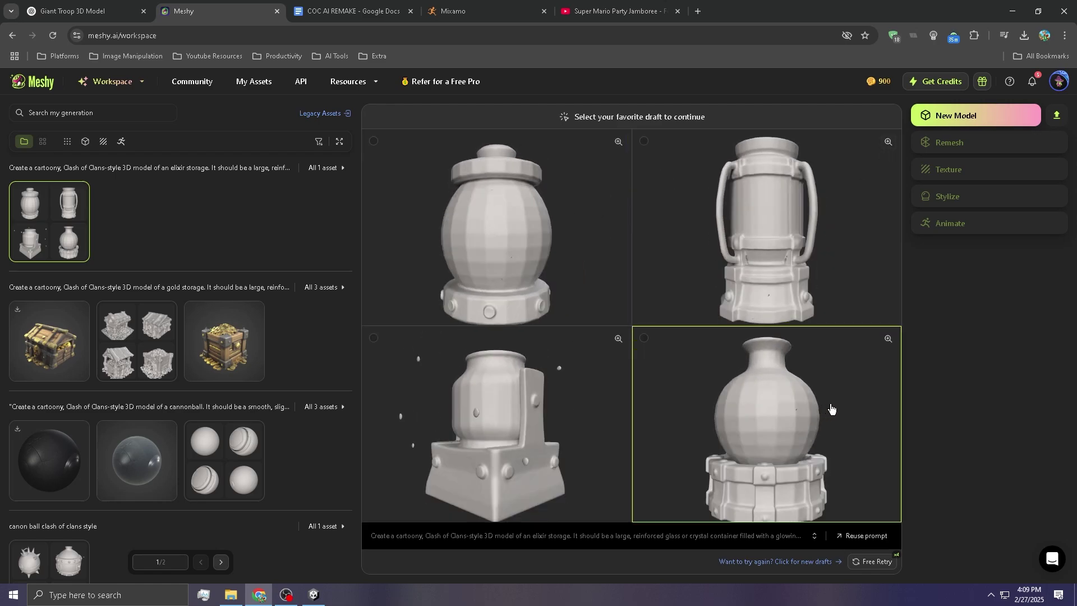
# Step: Confirm the handled top-right elixir storage draft, then select the bottom-right barbarian draft
pyautogui.click(776, 233)
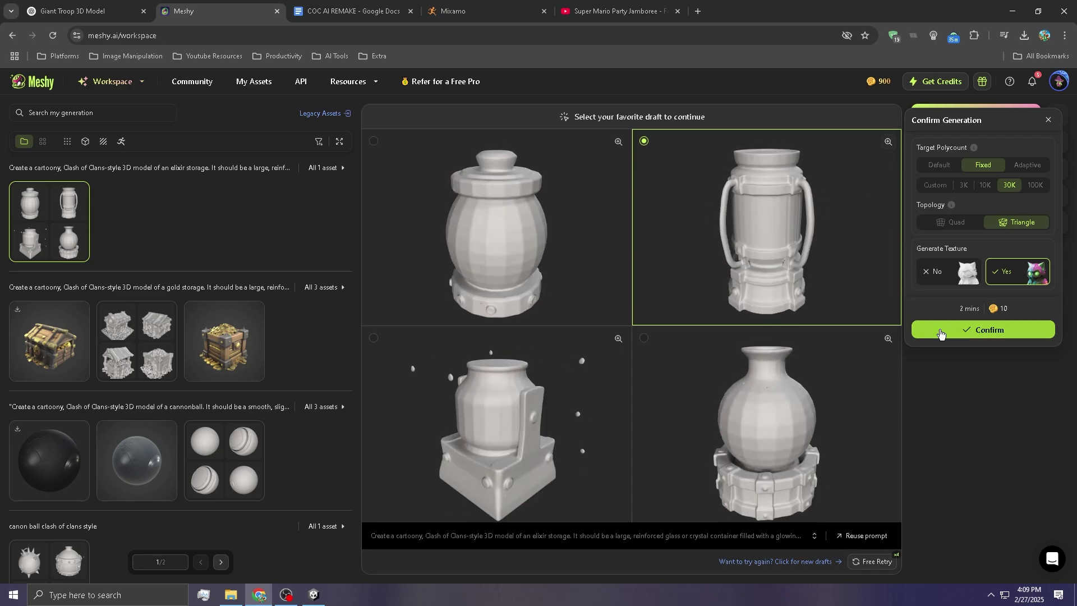
pyautogui.click(888, 142)
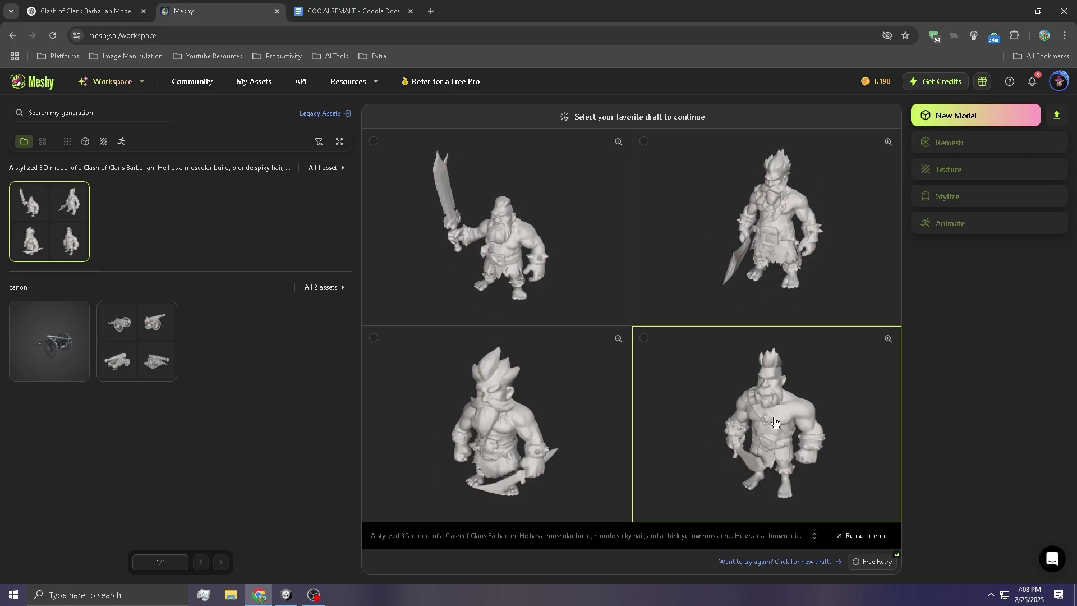
pyautogui.click(834, 426)
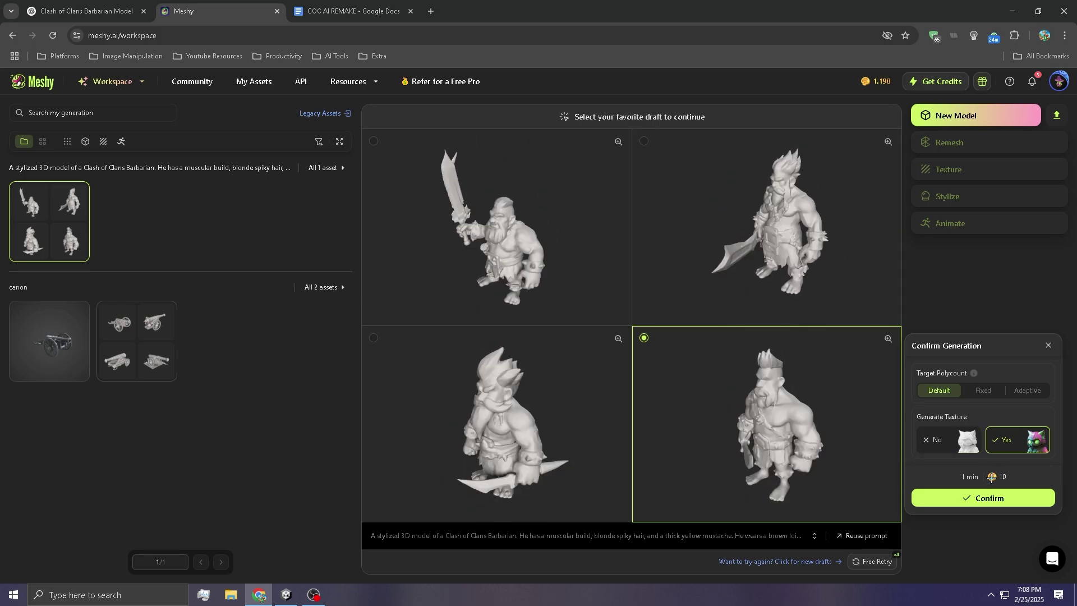
pyautogui.click(888, 339)
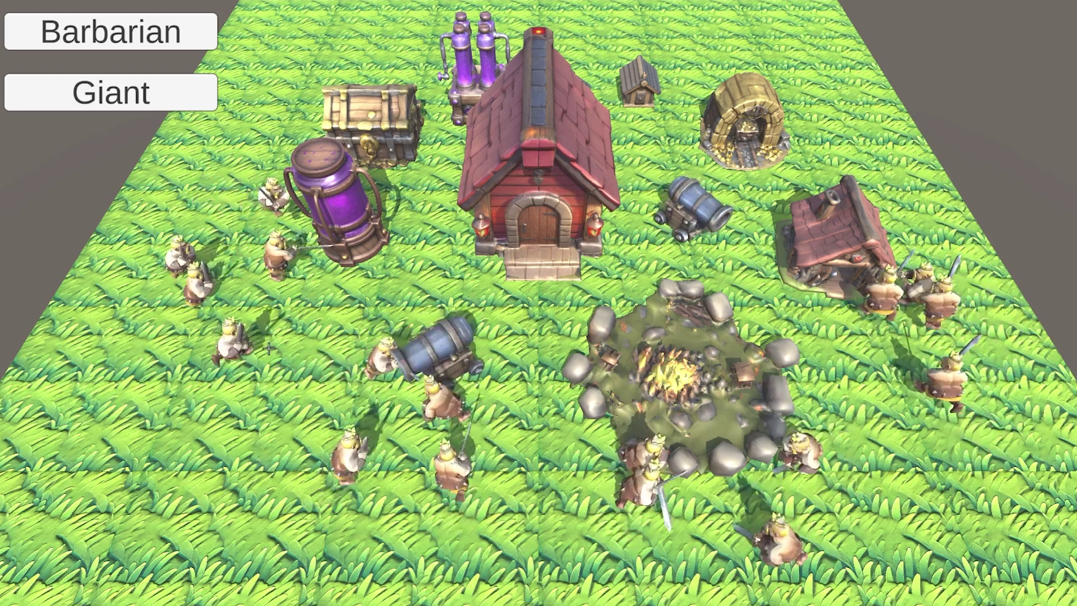
# Step: Select the Giant unit and deploy six giants along the lower and right edges of the field
pyautogui.click(129, 92)
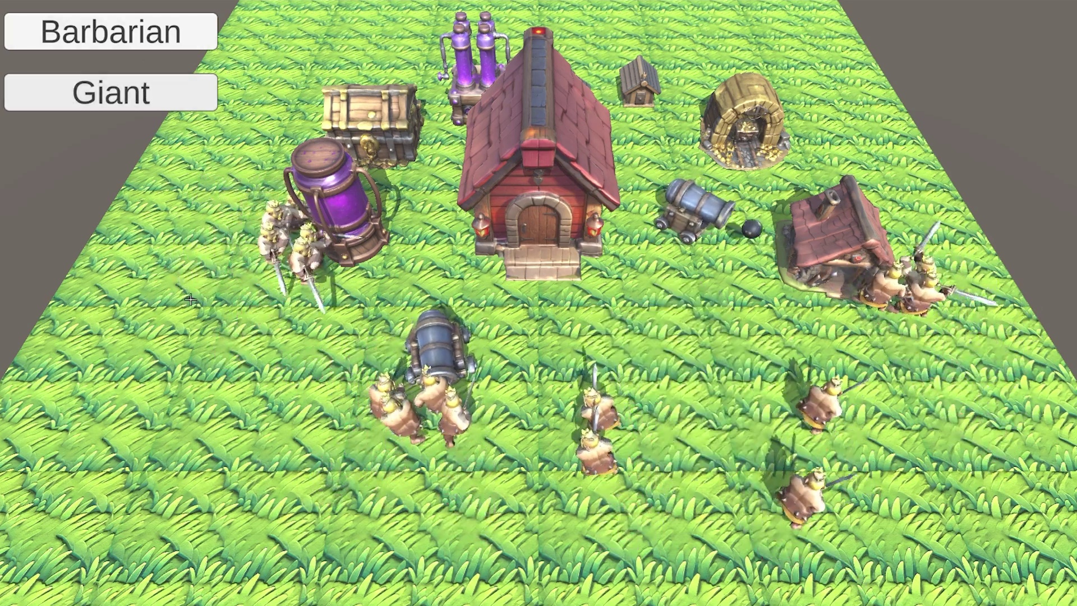
pyautogui.click(483, 449)
pyautogui.click(662, 449)
pyautogui.click(771, 443)
pyautogui.click(937, 409)
pyautogui.click(962, 278)
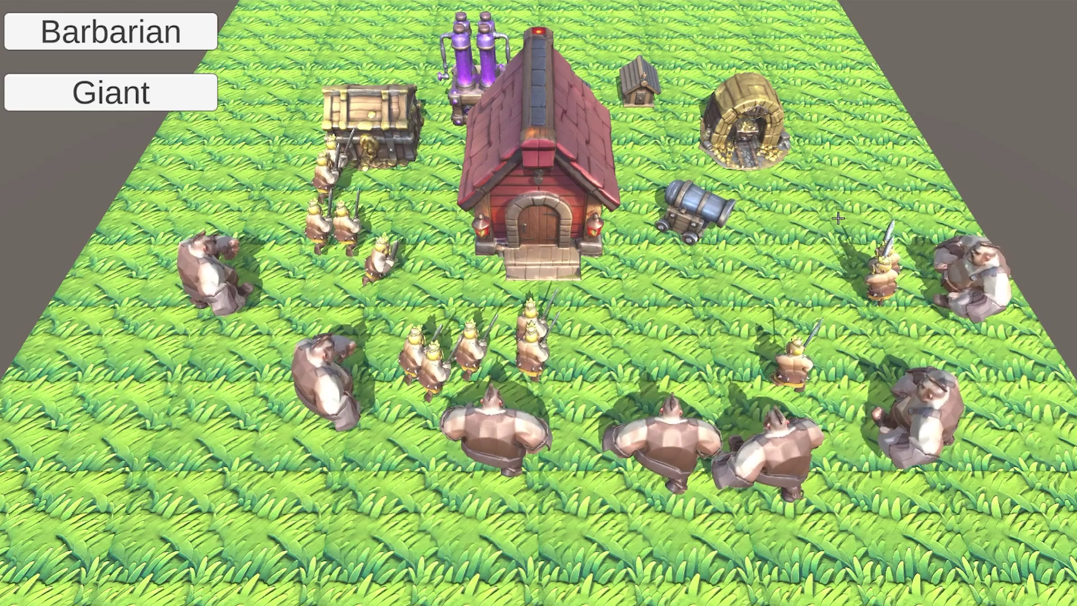
pyautogui.click(824, 179)
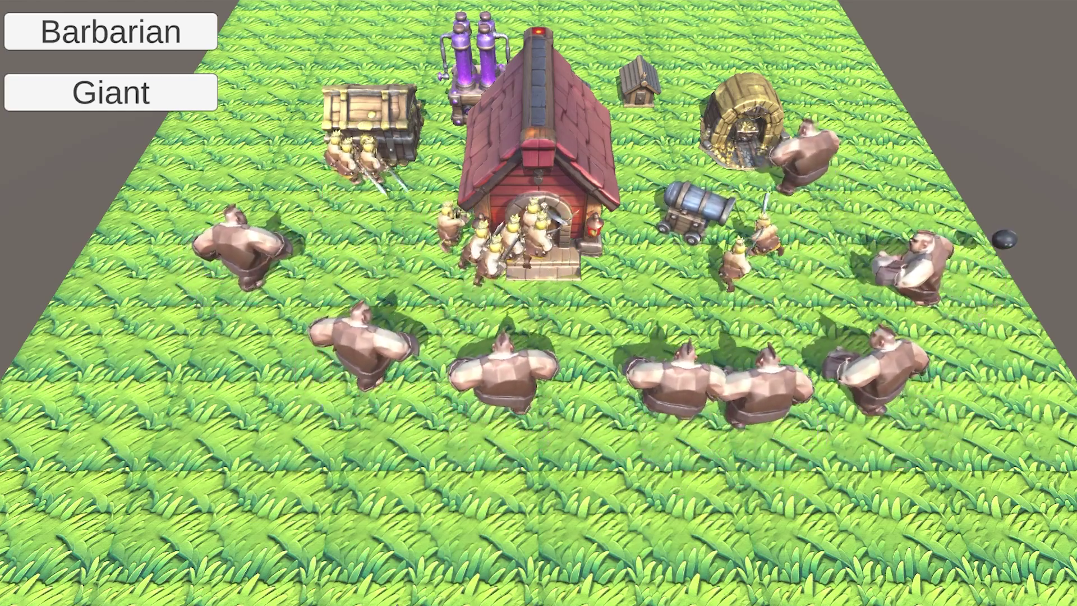